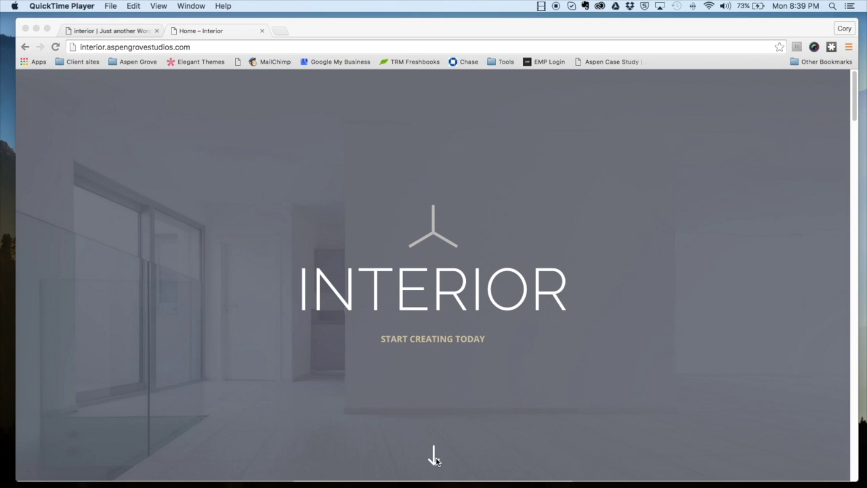
Step: Browse the Interior demo homepage's feature columns, Recent Interiors and Handmade Furniture sections
{"action": "left_click", "coordinate": [388, 437]}
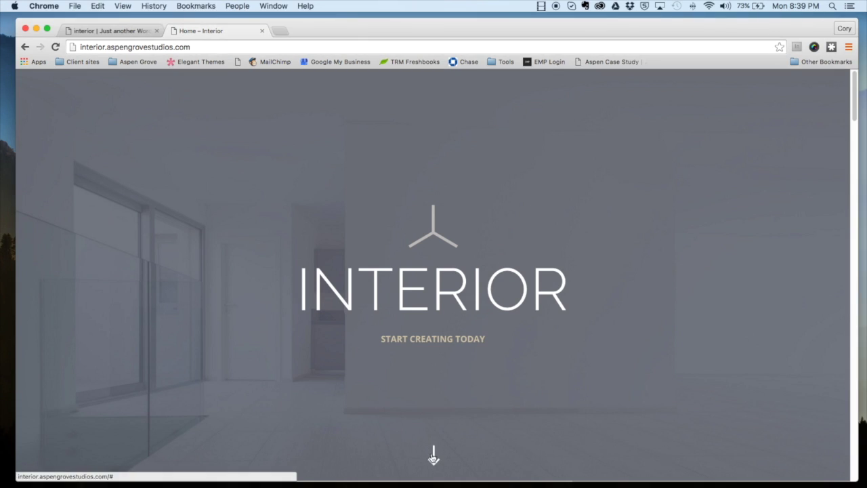
{"action": "left_click", "coordinate": [433, 455]}
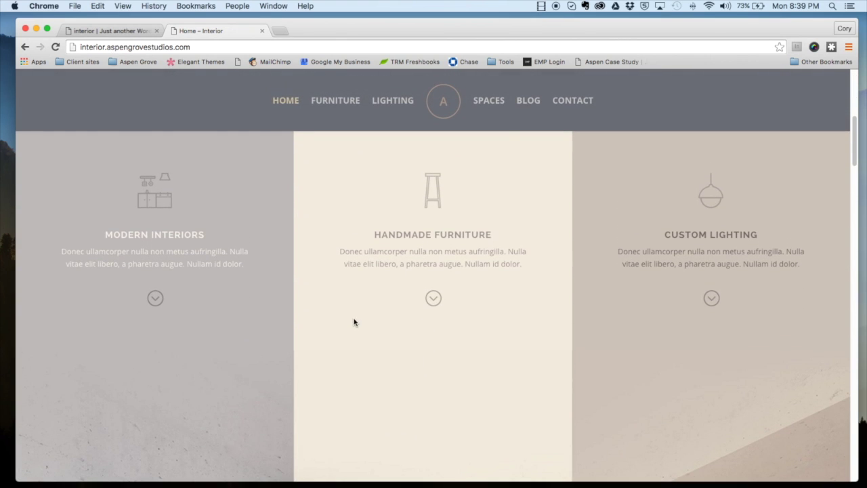
{"action": "left_click", "coordinate": [155, 298]}
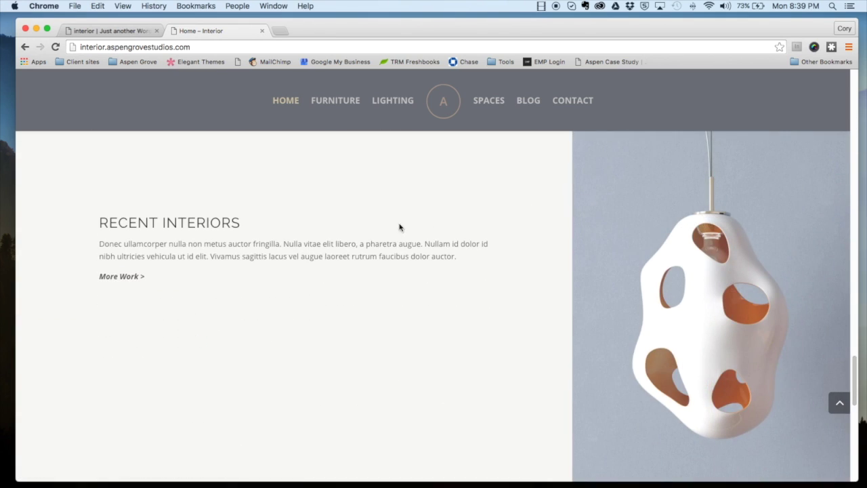
{"action": "scroll", "coordinate": [309, 216], "scroll_direction": "down", "scroll_amount": 1}
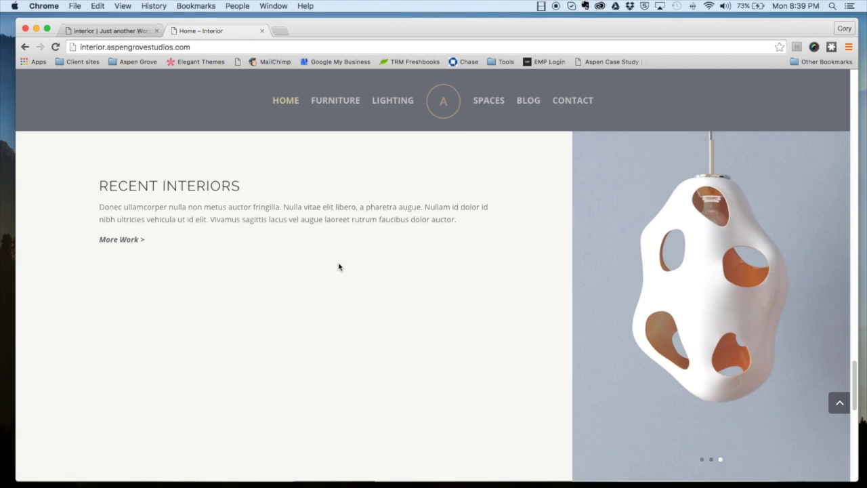
{"action": "scroll", "coordinate": [337, 261], "scroll_direction": "up", "scroll_amount": 10}
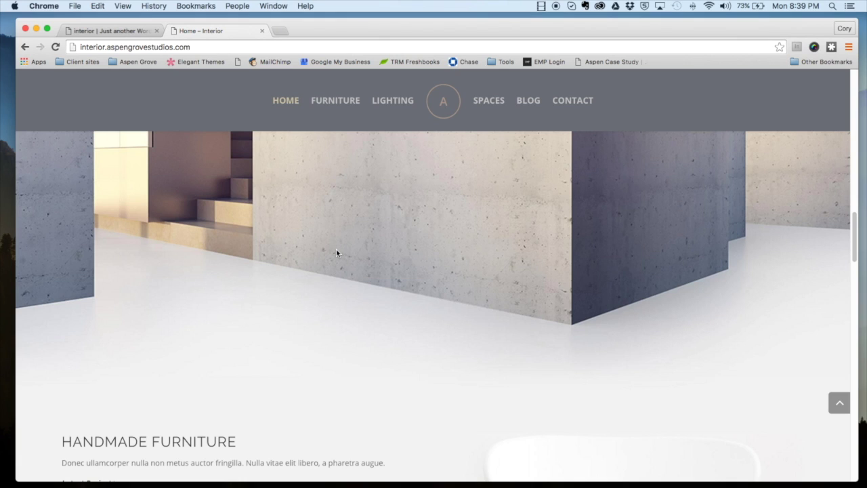
{"action": "scroll", "coordinate": [329, 250], "scroll_direction": "up", "scroll_amount": 5}
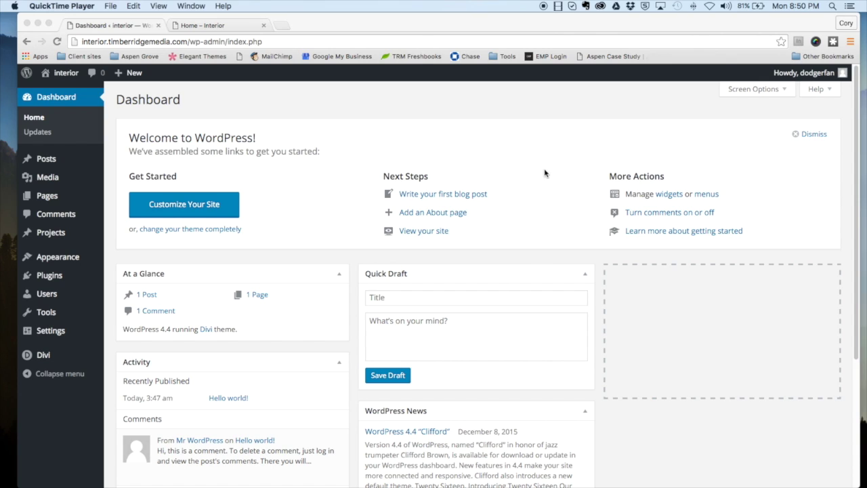
Step: Go to Appearance > Themes to see Divi active alongside Twenty Fifteen
{"action": "left_click", "coordinate": [409, 135]}
{"action": "mouse_move", "coordinate": [75, 266]}
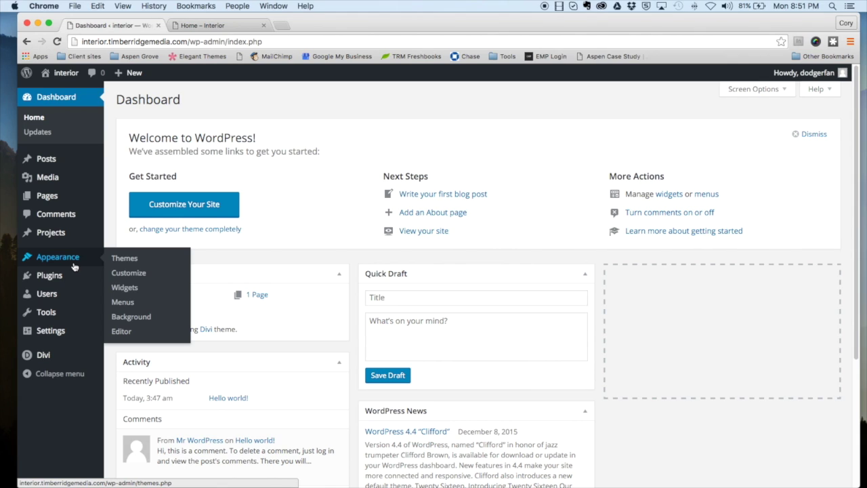
{"action": "left_click", "coordinate": [126, 260]}
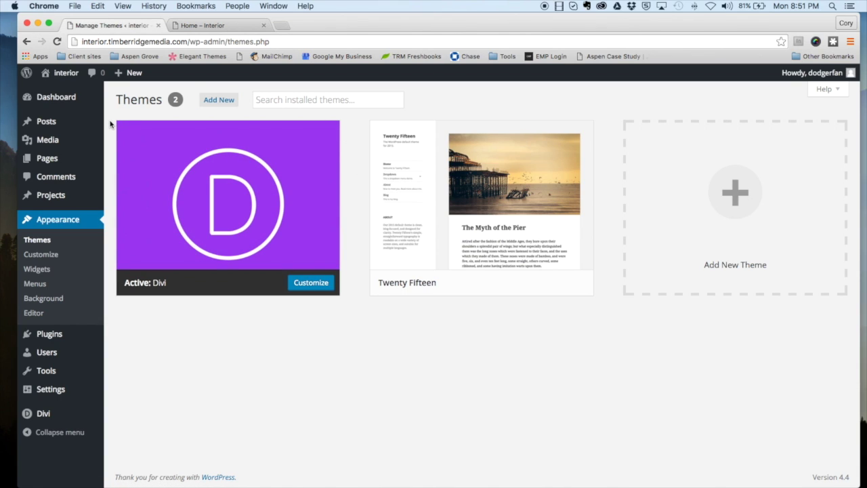
{"action": "mouse_move", "coordinate": [207, 208]}
Step: Upload Interior.zip through Add New > Upload Theme and install it
{"action": "left_click", "coordinate": [219, 102]}
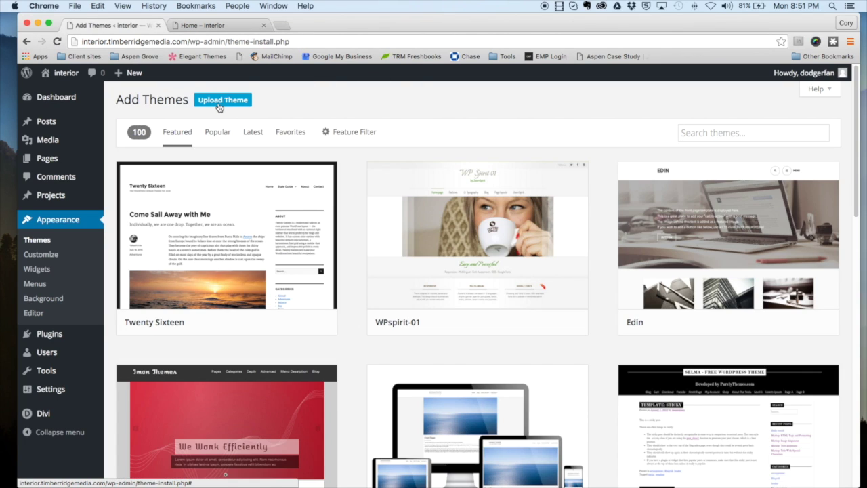
{"action": "left_click", "coordinate": [219, 103]}
{"action": "left_click", "coordinate": [397, 195]}
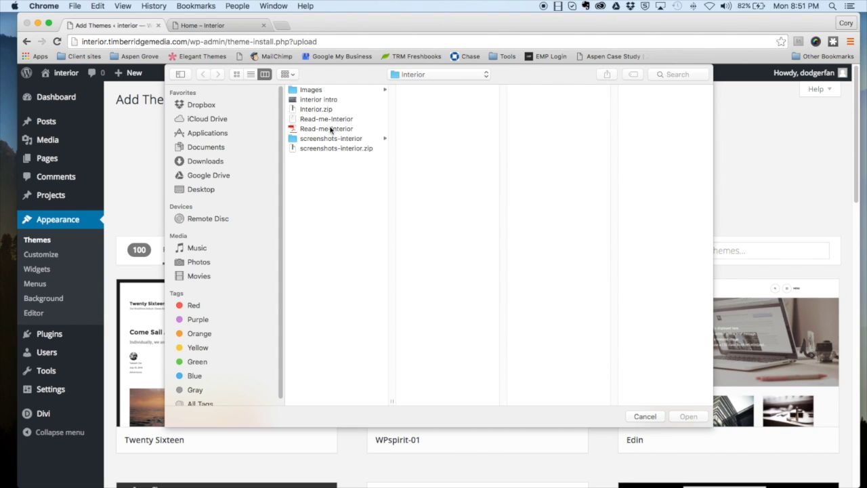
{"action": "left_click", "coordinate": [331, 130]}
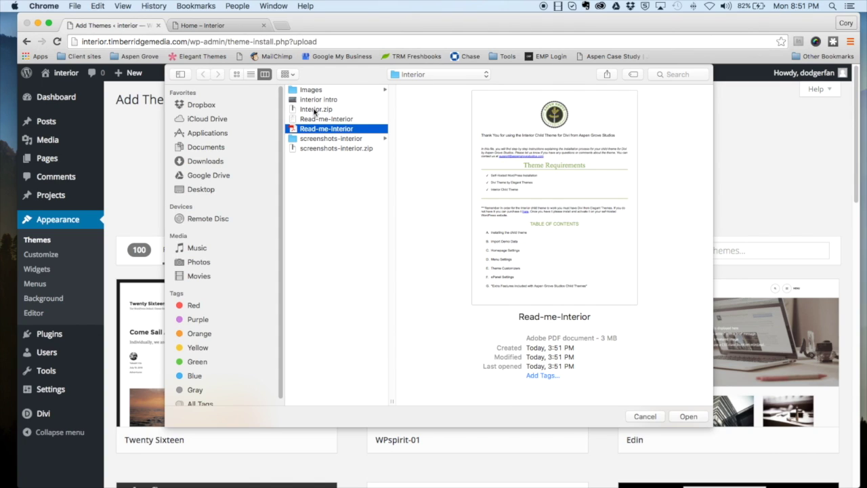
{"action": "left_click", "coordinate": [315, 110]}
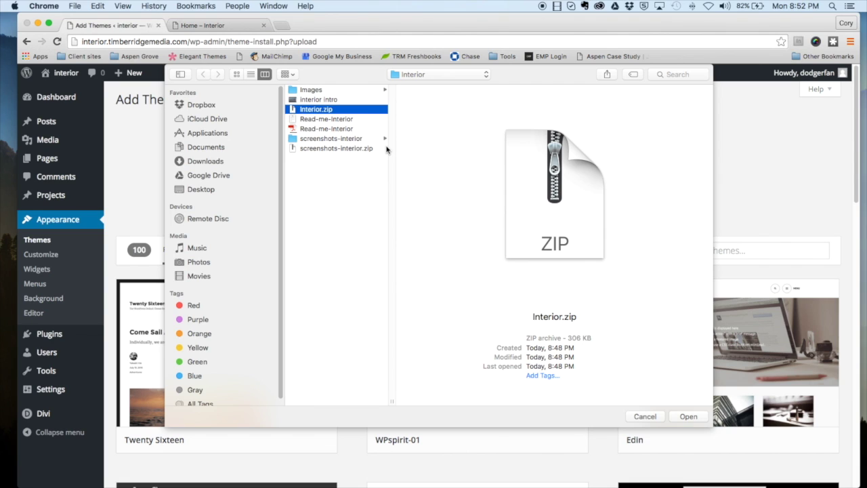
{"action": "left_click", "coordinate": [687, 418]}
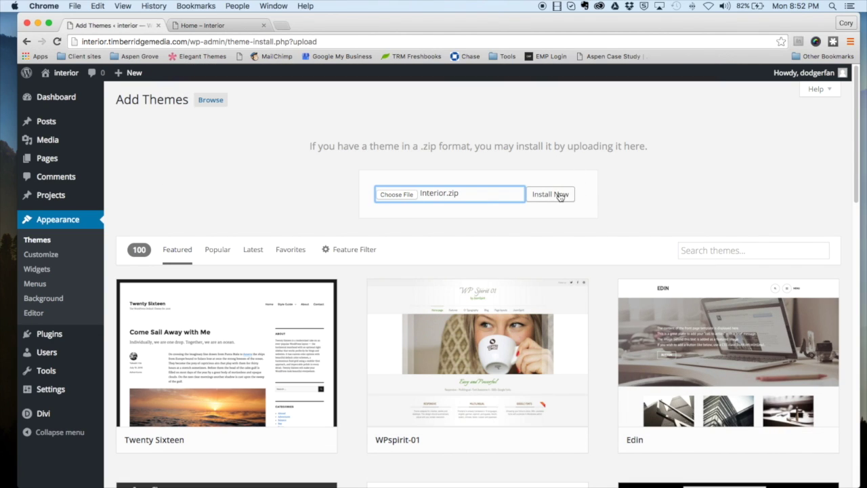
{"action": "left_click", "coordinate": [558, 194]}
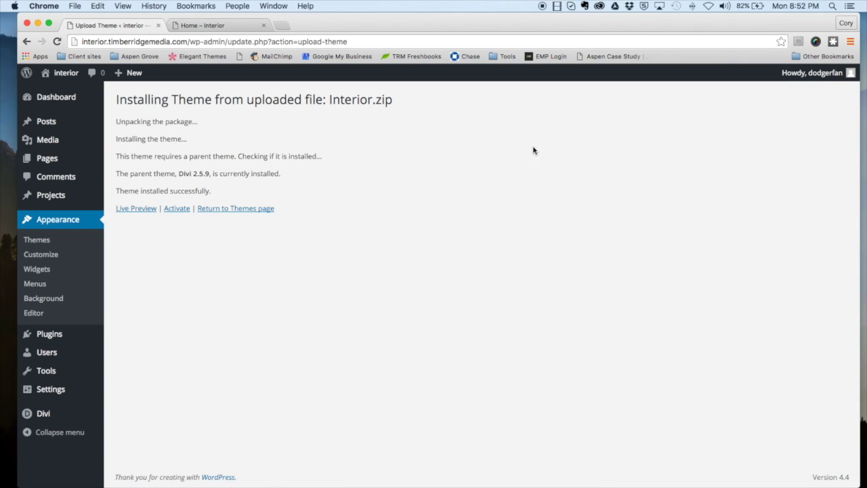
Step: Activate the Interior theme and go to its Import Demo Data page
{"action": "left_click", "coordinate": [177, 208]}
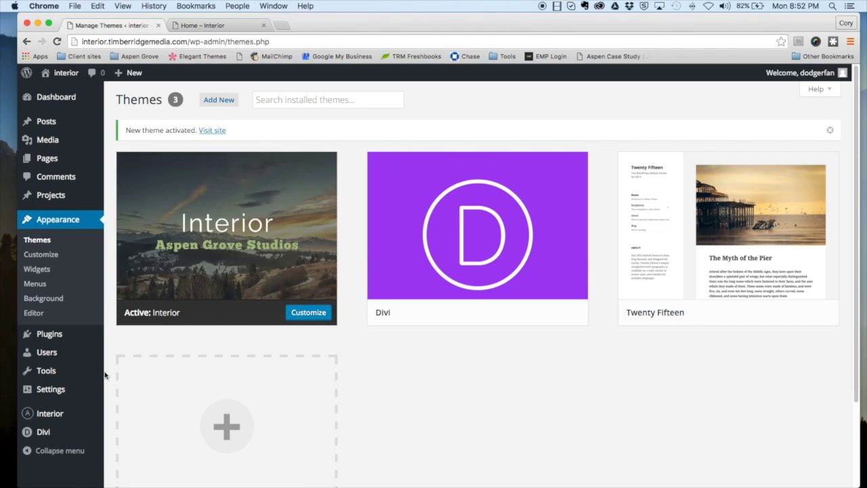
{"action": "mouse_move", "coordinate": [66, 413]}
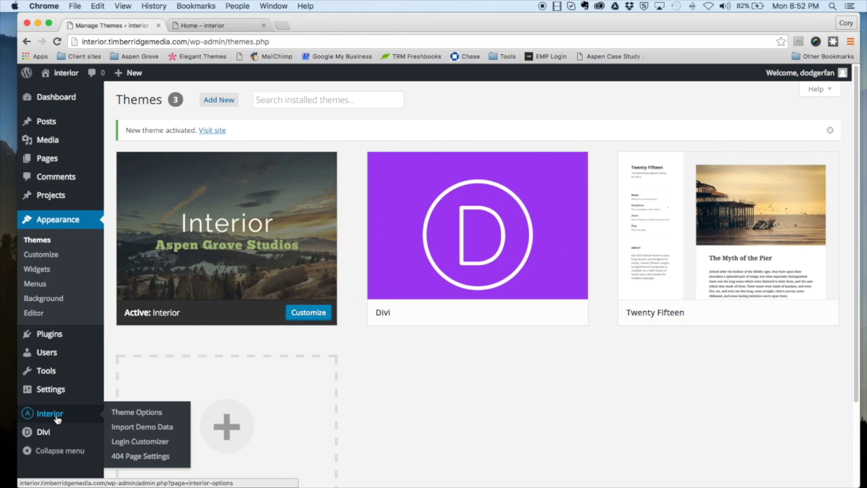
{"action": "left_click", "coordinate": [122, 427]}
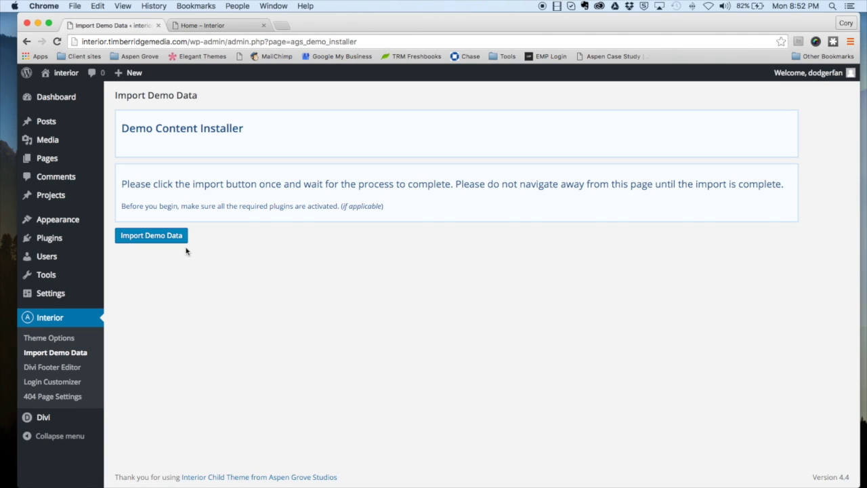
Step: Import the Interior demo data until the installer reports 'All done. Have fun!'
{"action": "left_click", "coordinate": [172, 242]}
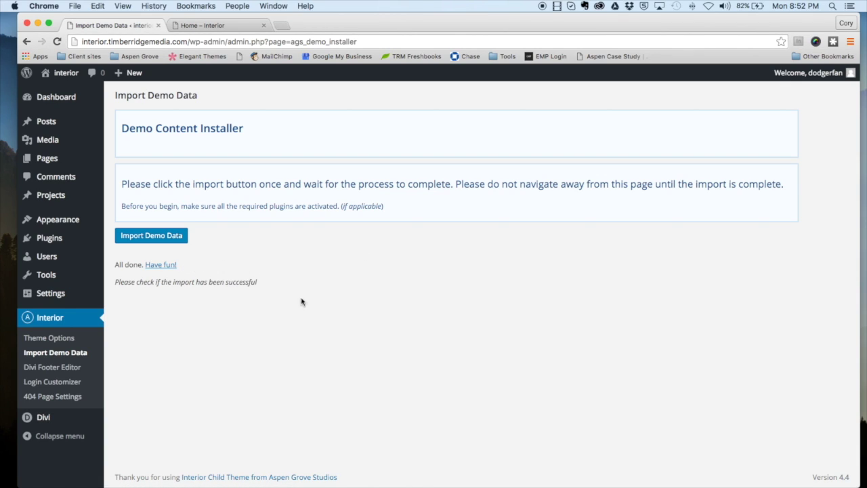
{"action": "mouse_move", "coordinate": [57, 303]}
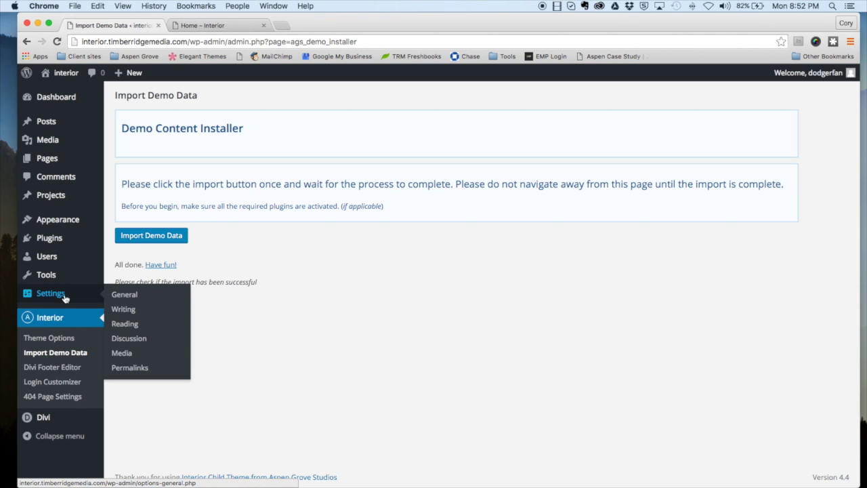
Step: In Settings > Reading, choose a static front page set to Home and save
{"action": "left_click", "coordinate": [131, 327]}
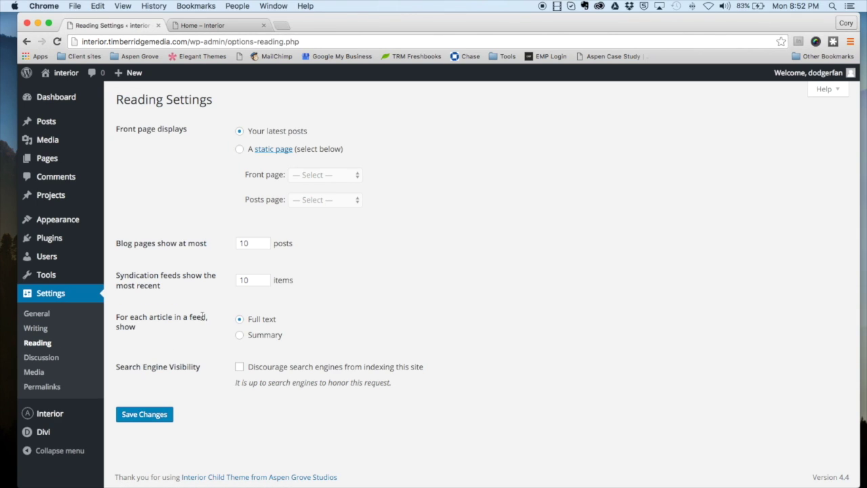
{"action": "left_click", "coordinate": [240, 150]}
{"action": "left_click", "coordinate": [337, 176]}
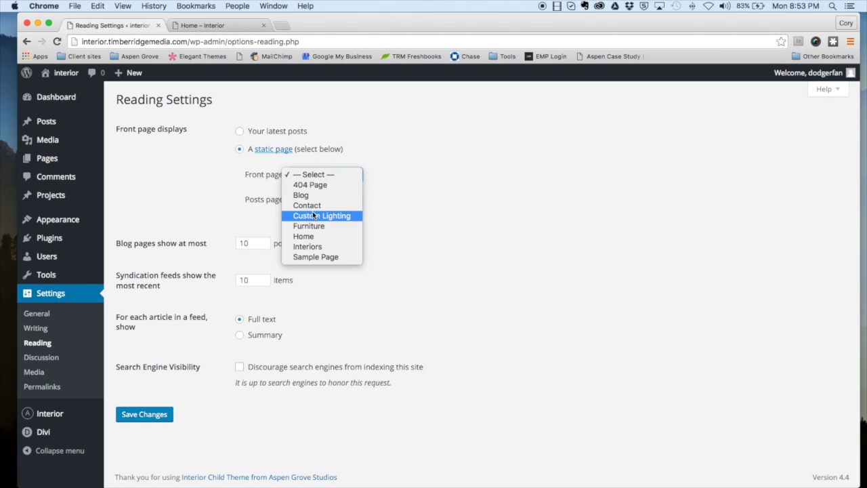
{"action": "left_click", "coordinate": [311, 236]}
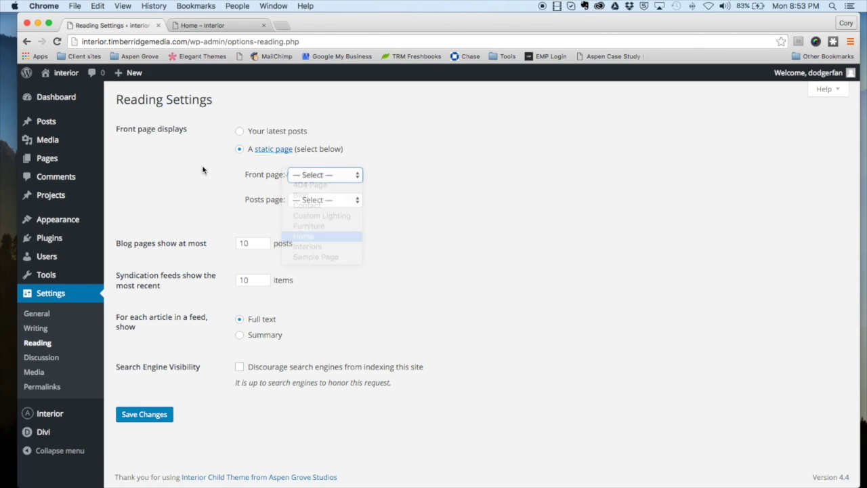
{"action": "left_click", "coordinate": [130, 418]}
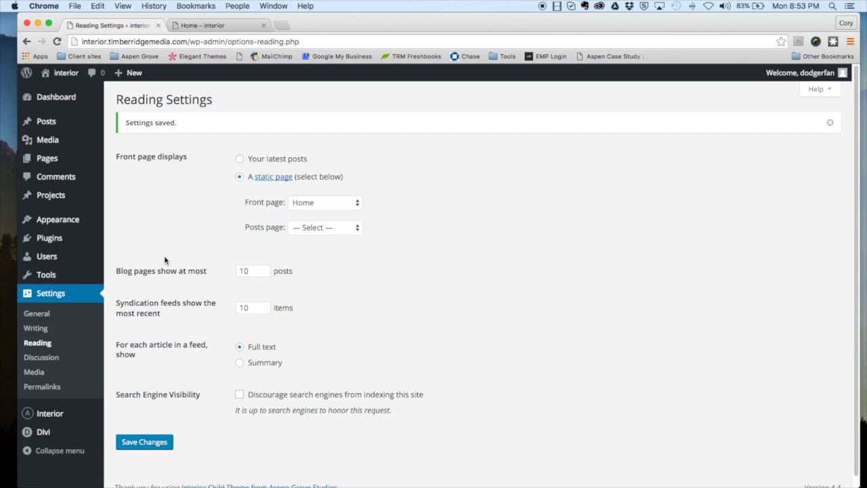
{"action": "mouse_move", "coordinate": [81, 222]}
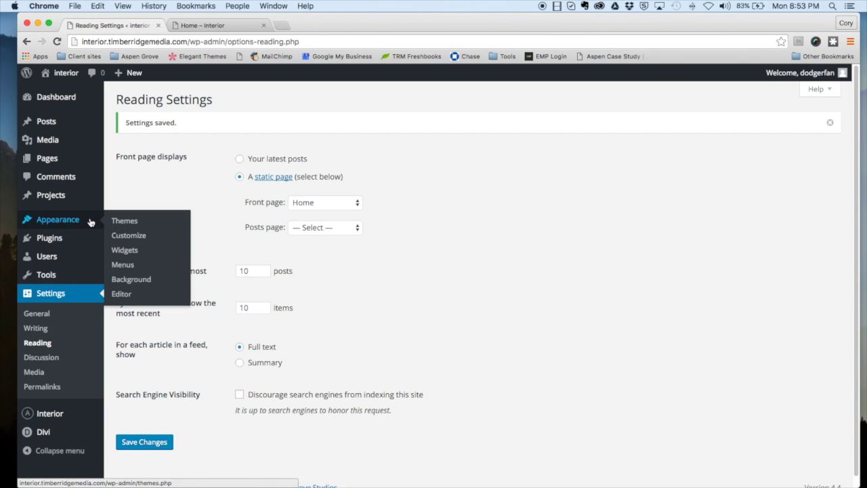
Step: In Appearance > Menus, tick the Primary Menu theme location and save the menu
{"action": "left_click", "coordinate": [132, 268]}
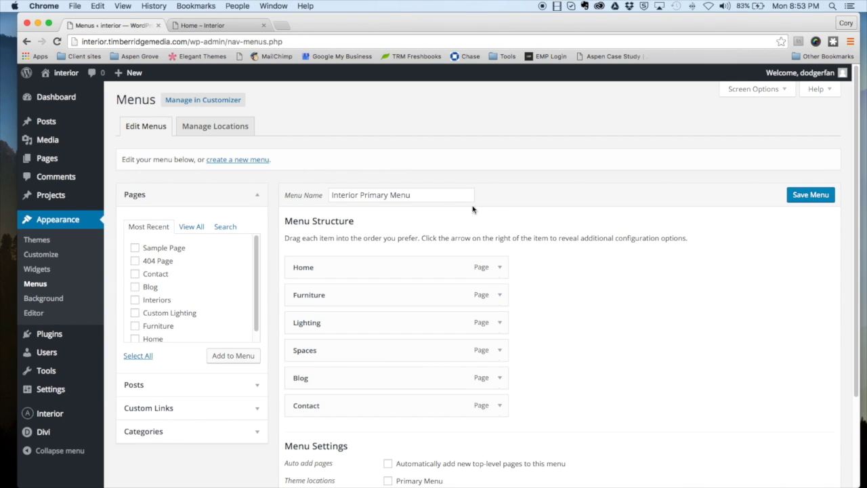
{"action": "scroll", "coordinate": [602, 242], "scroll_direction": "down", "scroll_amount": 5}
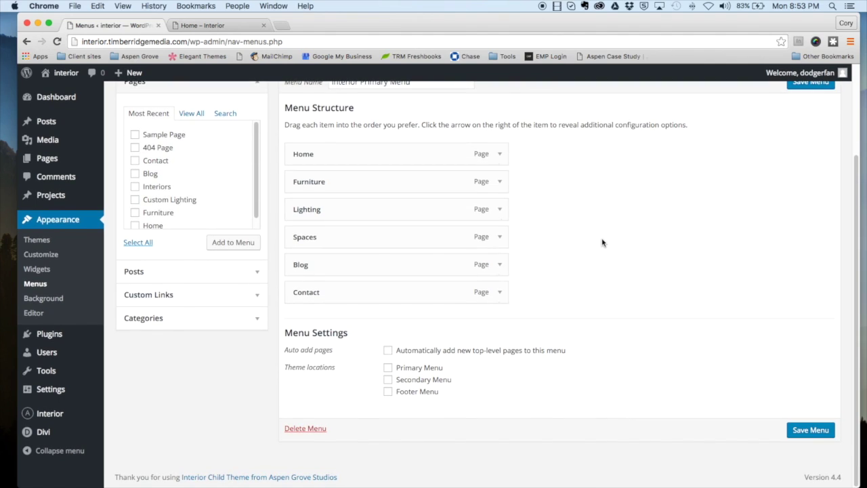
{"action": "left_click", "coordinate": [388, 369]}
{"action": "left_click", "coordinate": [822, 431]}
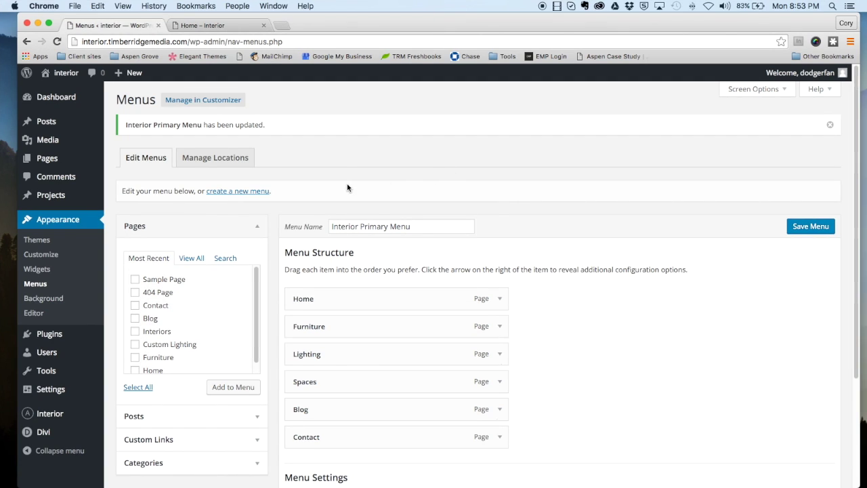
{"action": "left_click", "coordinate": [51, 256]}
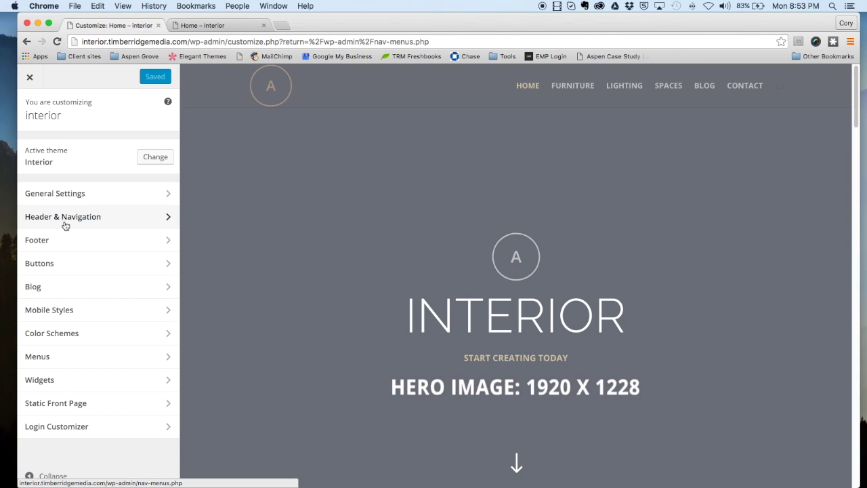
Step: Set Header Style to Centered Inline Logo, enable Hide Navigation Until Scroll, and publish
{"action": "left_click", "coordinate": [65, 225]}
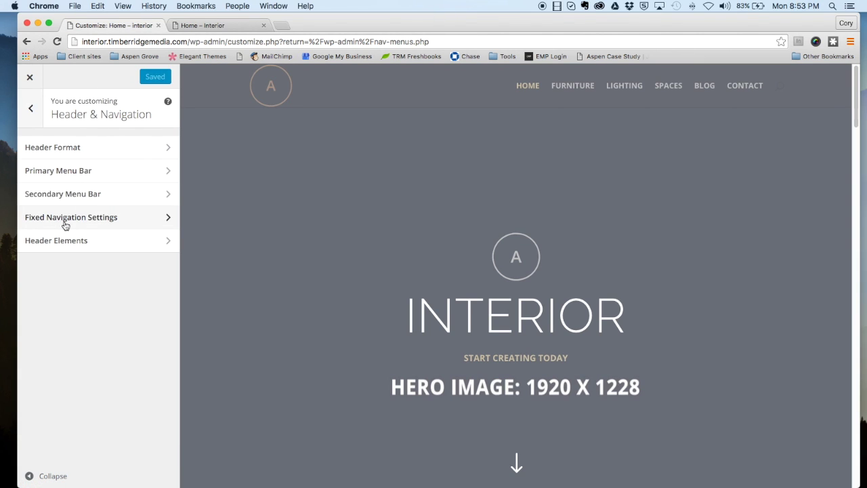
{"action": "left_click", "coordinate": [86, 148]}
{"action": "left_click", "coordinate": [121, 170]}
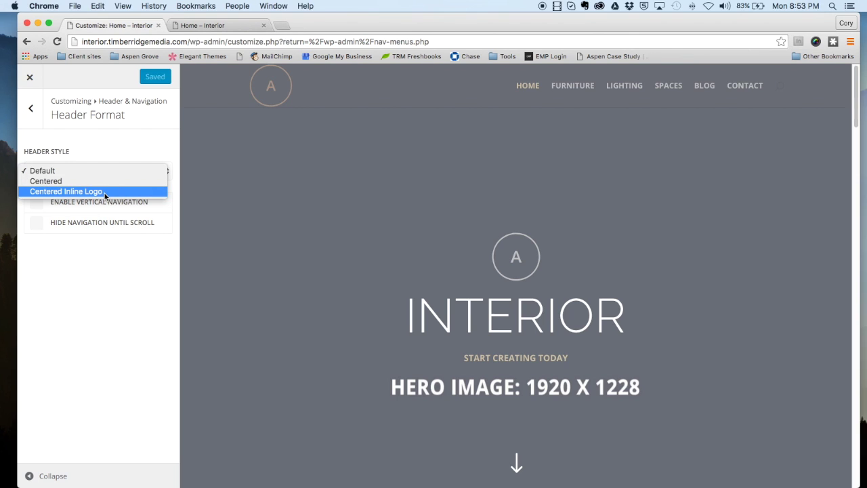
{"action": "left_click", "coordinate": [105, 192]}
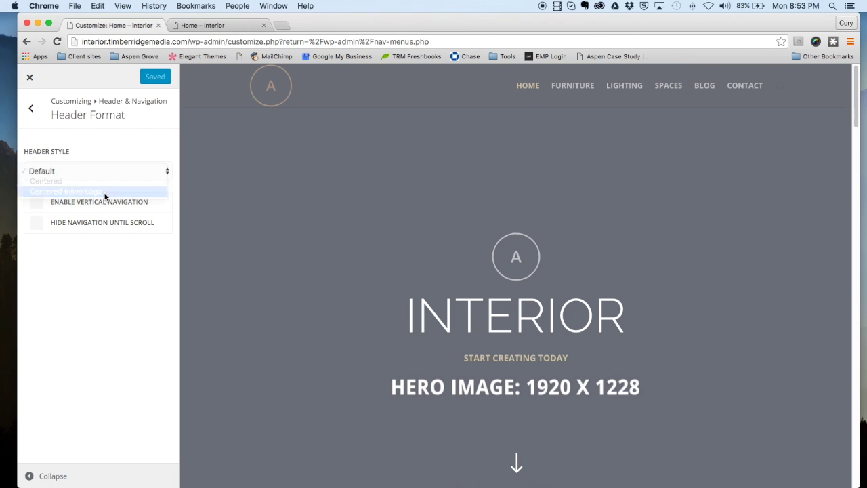
{"action": "left_click", "coordinate": [38, 224]}
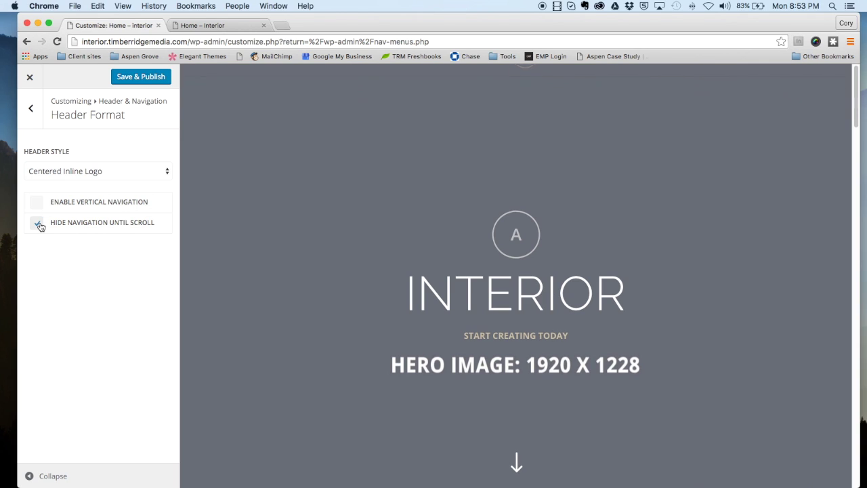
{"action": "left_click", "coordinate": [141, 79]}
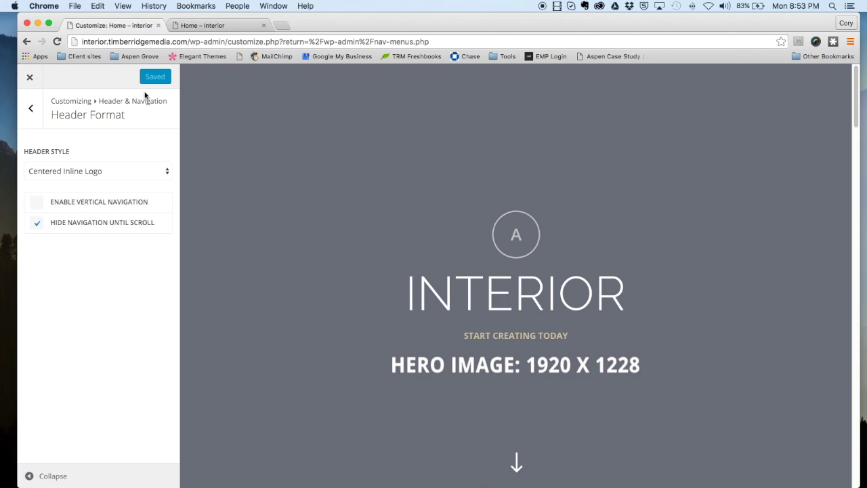
{"action": "left_click", "coordinate": [30, 77]}
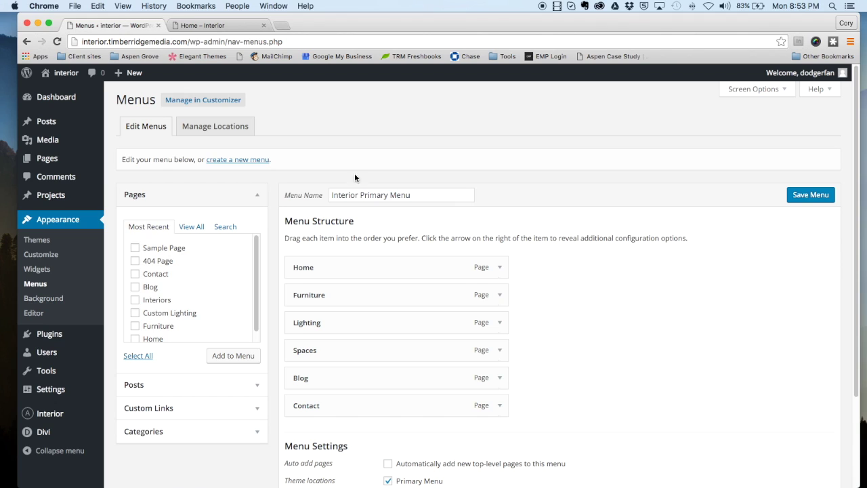
Step: Open Divi > Theme Options from the admin sidebar
{"action": "scroll", "coordinate": [530, 310], "scroll_direction": "down", "scroll_amount": 3}
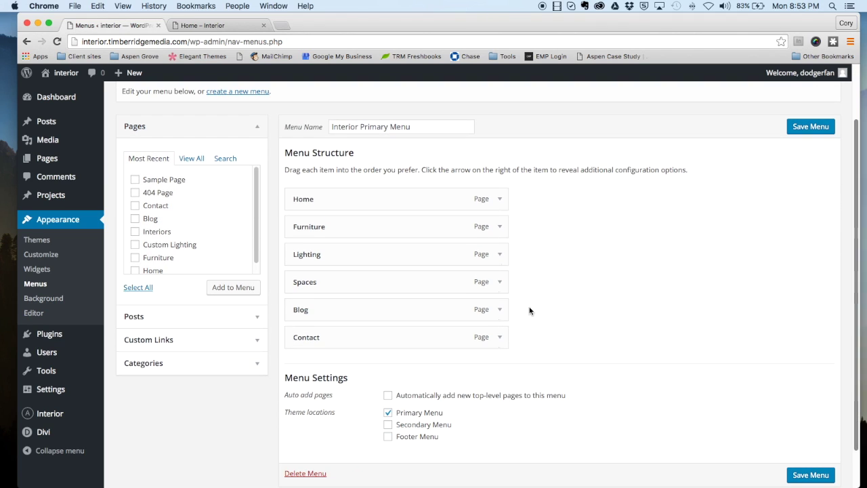
{"action": "mouse_move", "coordinate": [41, 431]}
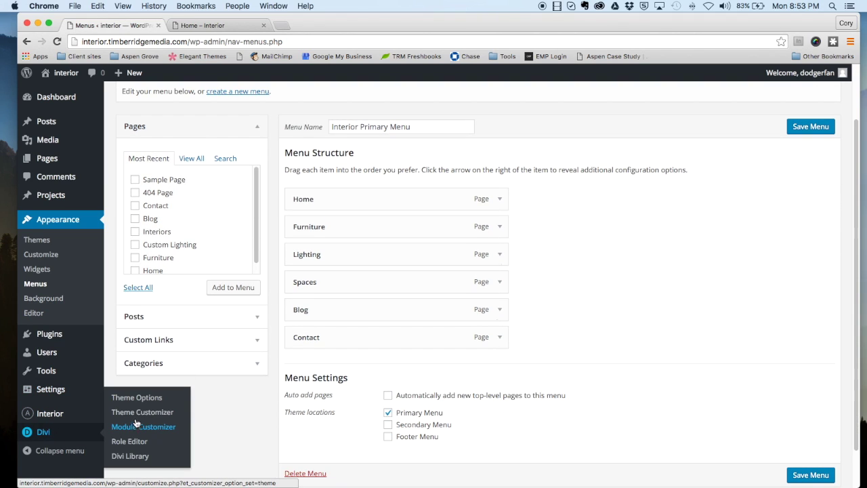
{"action": "left_click", "coordinate": [126, 397]}
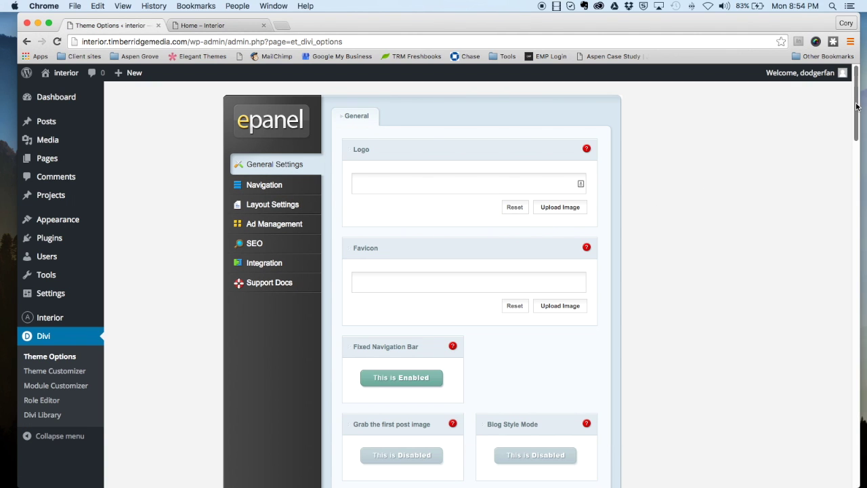
Step: Enable Smooth Scrolling and the Back To Top Button, save, then view the live site
{"action": "left_click_drag", "start_coordinate": [857, 106], "coordinate": [863, 434]}
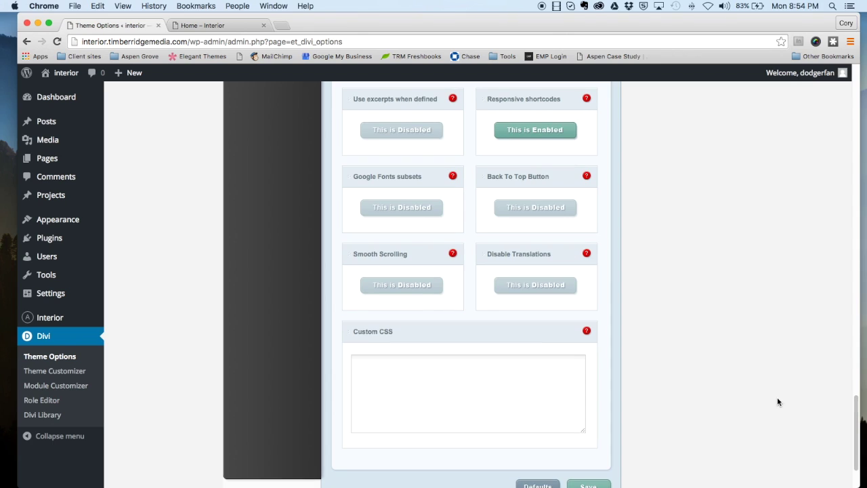
{"action": "left_click", "coordinate": [416, 289]}
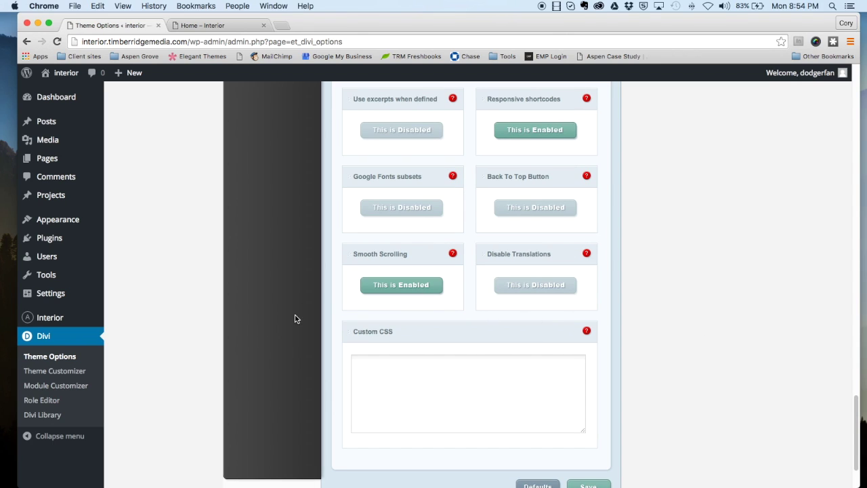
{"action": "left_click", "coordinate": [521, 209]}
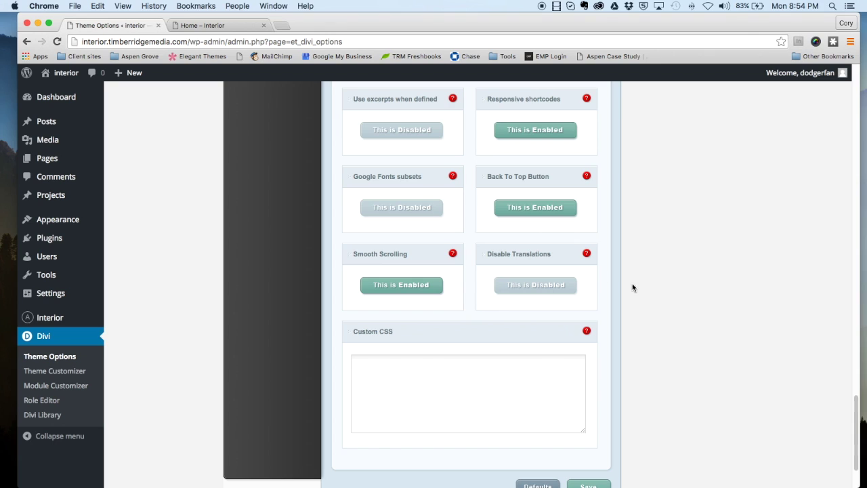
{"action": "scroll", "coordinate": [692, 275], "scroll_direction": "down", "scroll_amount": 3}
{"action": "left_click", "coordinate": [574, 409]}
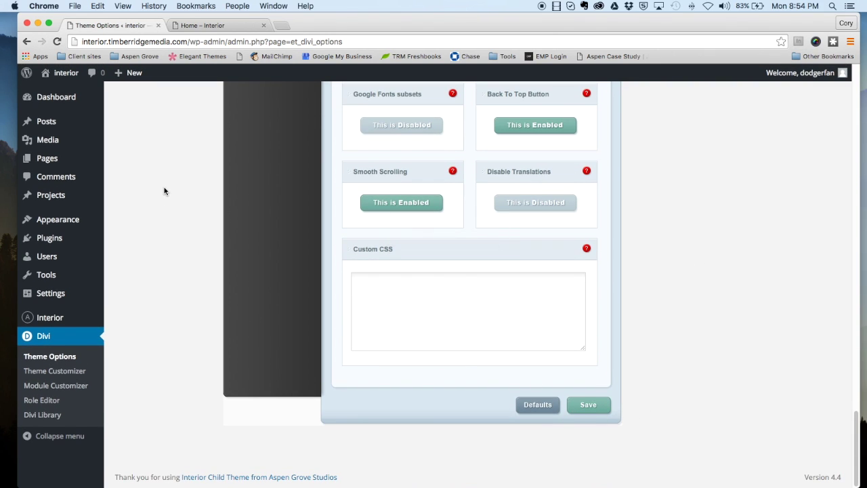
{"action": "scroll", "coordinate": [163, 186], "scroll_direction": "up", "scroll_amount": 15}
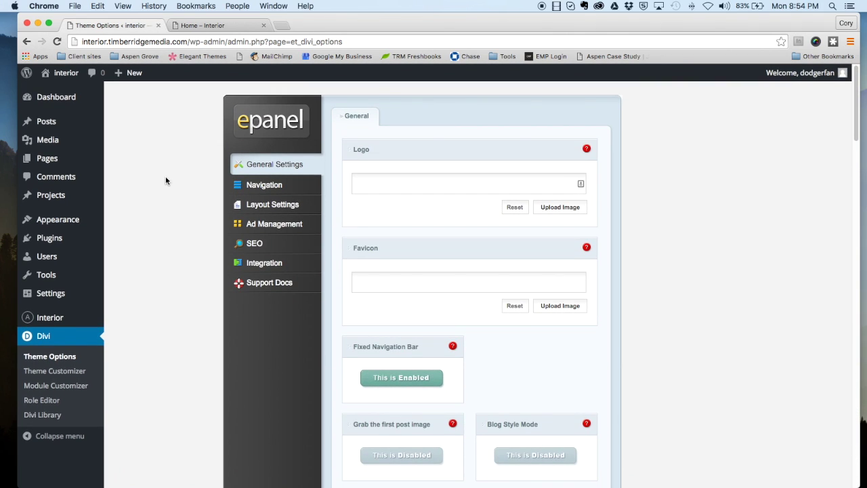
{"action": "mouse_move", "coordinate": [71, 79]}
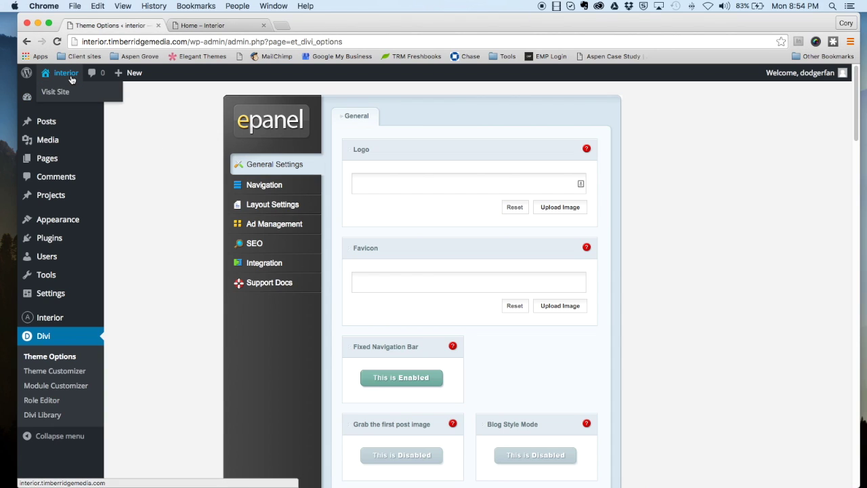
{"action": "left_click", "coordinate": [58, 91]}
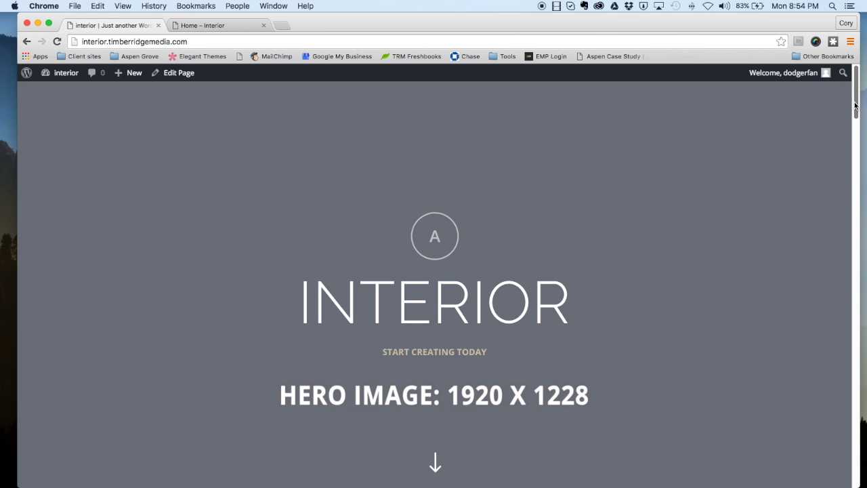
Step: Scroll the live homepage, then compare it with the Home – Interior demo page
{"action": "left_click_drag", "start_coordinate": [855, 106], "coordinate": [859, 153]}
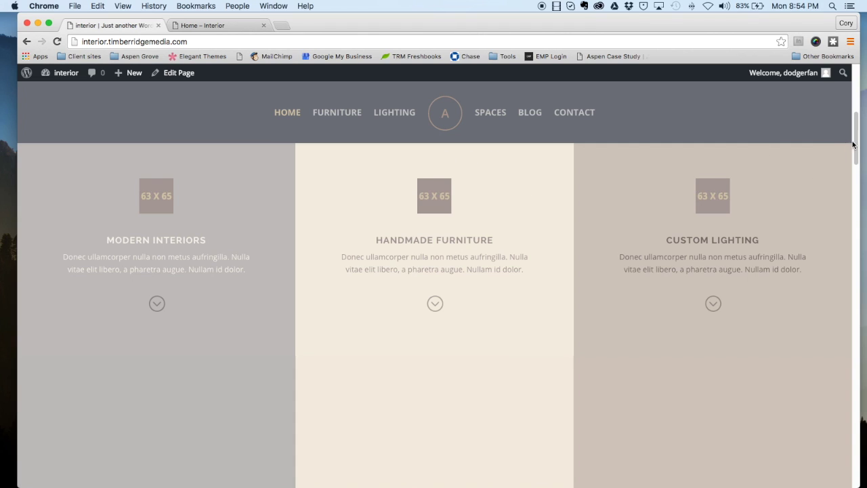
{"action": "left_click_drag", "start_coordinate": [852, 139], "coordinate": [351, 15]}
{"action": "left_click", "coordinate": [234, 25]}
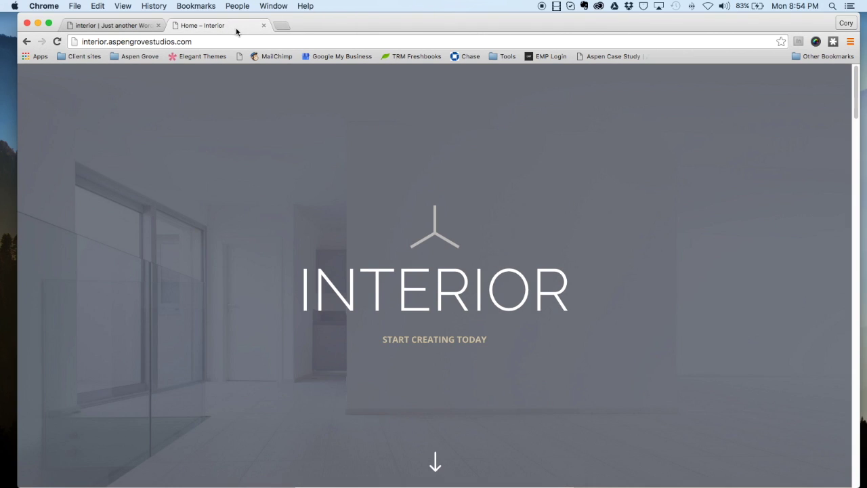
{"action": "scroll", "coordinate": [376, 203], "scroll_direction": "down", "scroll_amount": 5}
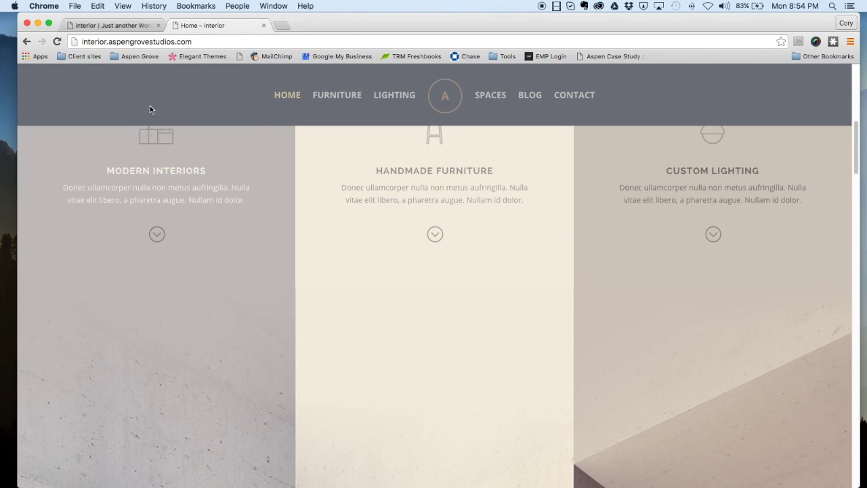
Step: Return to the live site and scroll down through its header and feature sections
{"action": "left_click", "coordinate": [128, 26]}
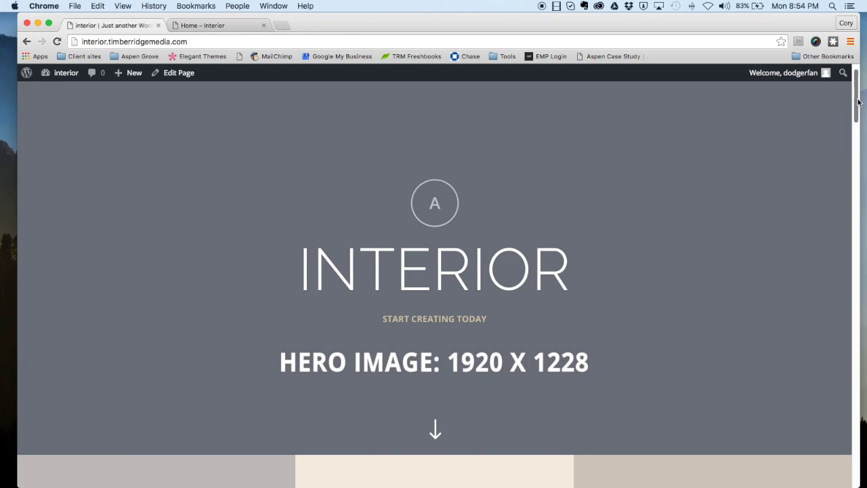
{"action": "left_click_drag", "start_coordinate": [858, 101], "coordinate": [864, 143]}
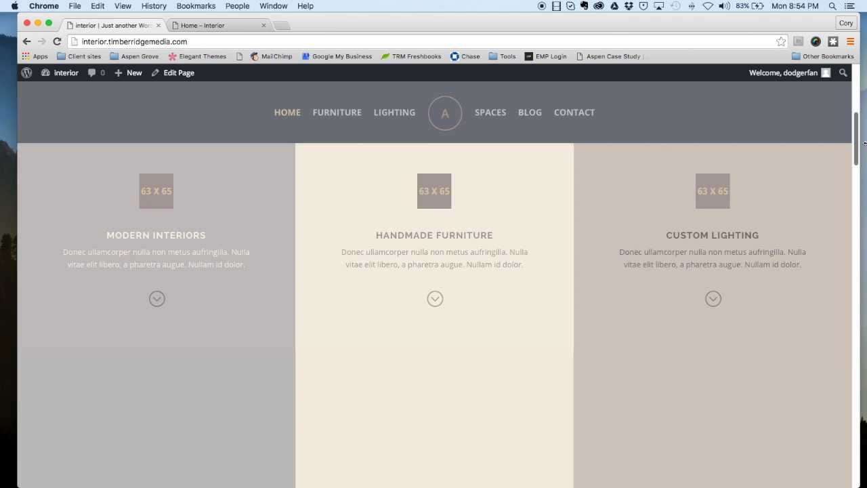
{"action": "left_click_drag", "start_coordinate": [864, 142], "coordinate": [864, 141]}
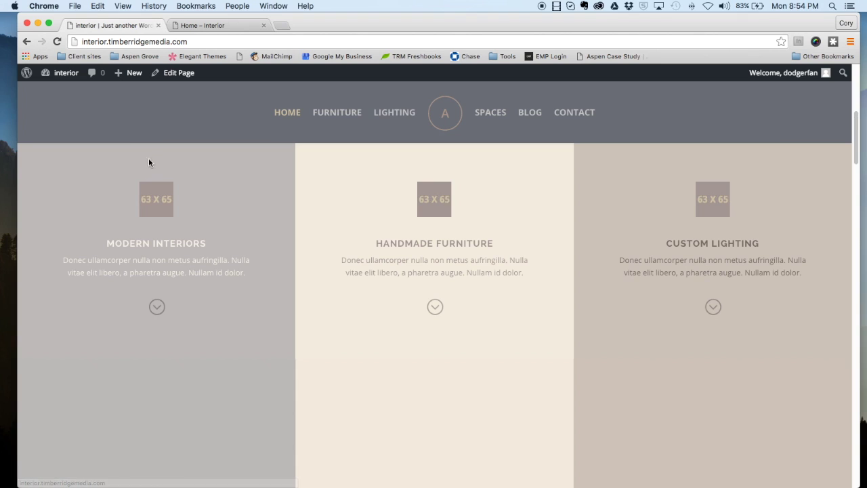
{"action": "left_click_drag", "start_coordinate": [852, 172], "coordinate": [862, 248]}
{"action": "scroll", "coordinate": [862, 248], "scroll_direction": "down", "scroll_amount": 3}
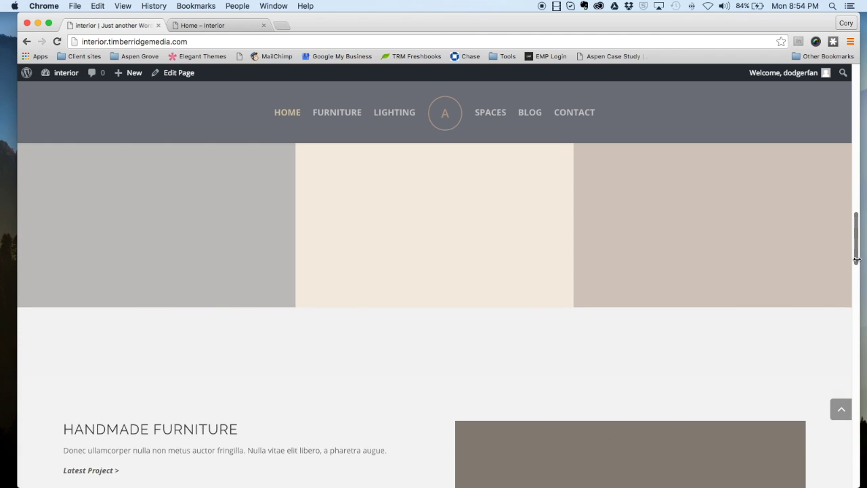
{"action": "scroll", "coordinate": [857, 235], "scroll_direction": "down", "scroll_amount": 8}
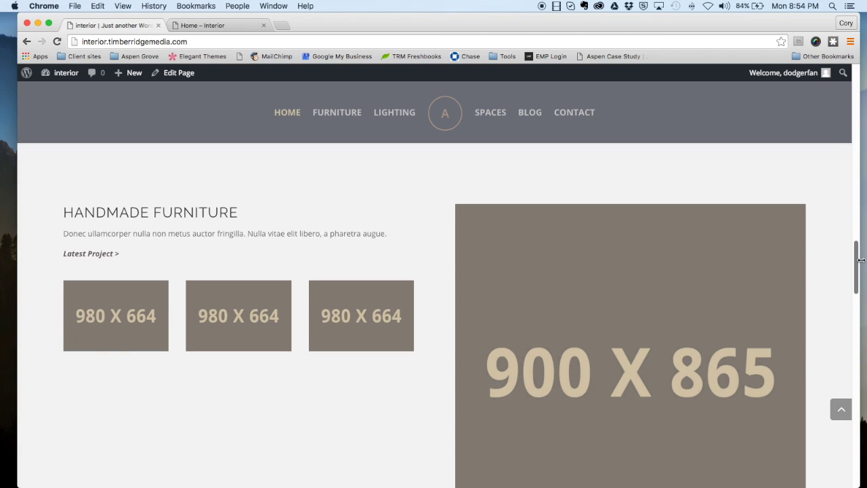
{"action": "left_click_drag", "start_coordinate": [860, 265], "coordinate": [863, 376]}
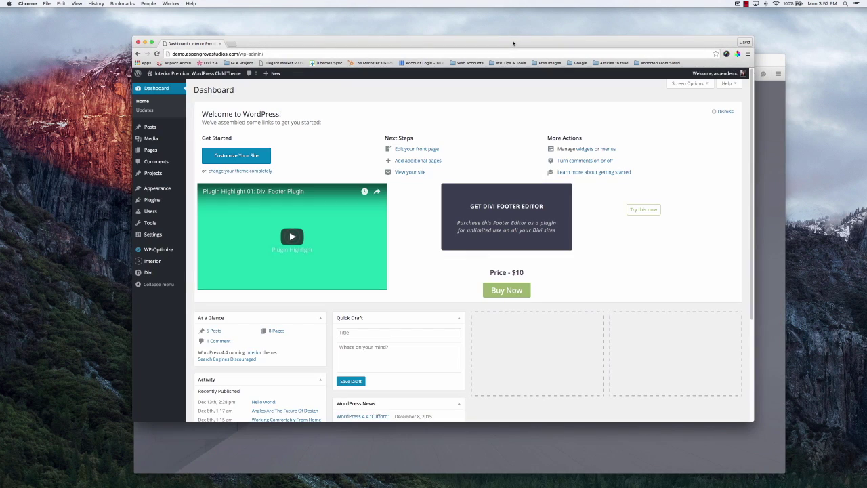
Step: Reposition the dashboard window and show the Interior theme's settings flyout in the admin sidebar
{"action": "mouse_move", "coordinate": [512, 42]}
{"action": "left_mouse_down"}
{"action": "mouse_move", "coordinate": [540, 47]}
{"action": "mouse_move", "coordinate": [512, 42]}
{"action": "mouse_move", "coordinate": [522, 44]}
{"action": "left_mouse_up"}
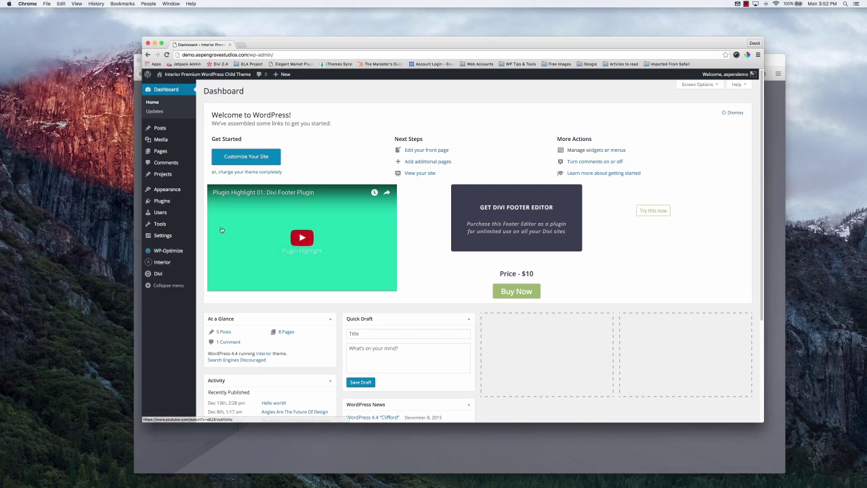
{"action": "mouse_move", "coordinate": [164, 264]}
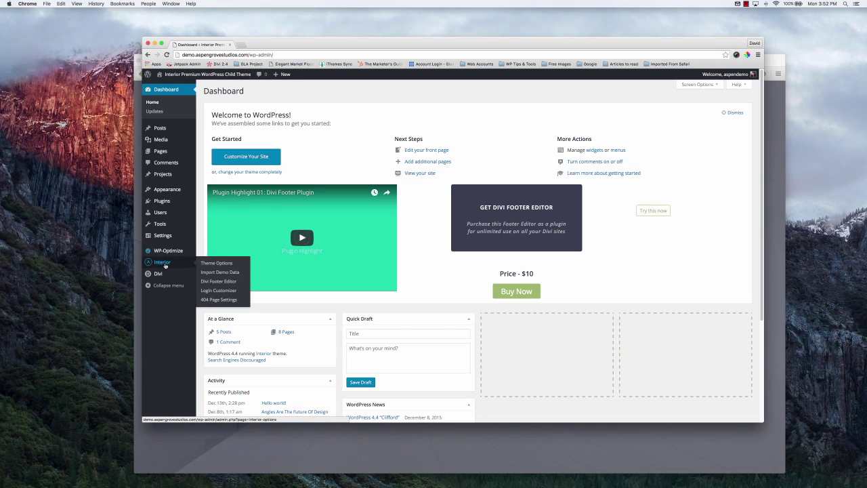
Step: Open the Login Customizer settings and bring its panel back to the top
{"action": "left_click", "coordinate": [210, 292]}
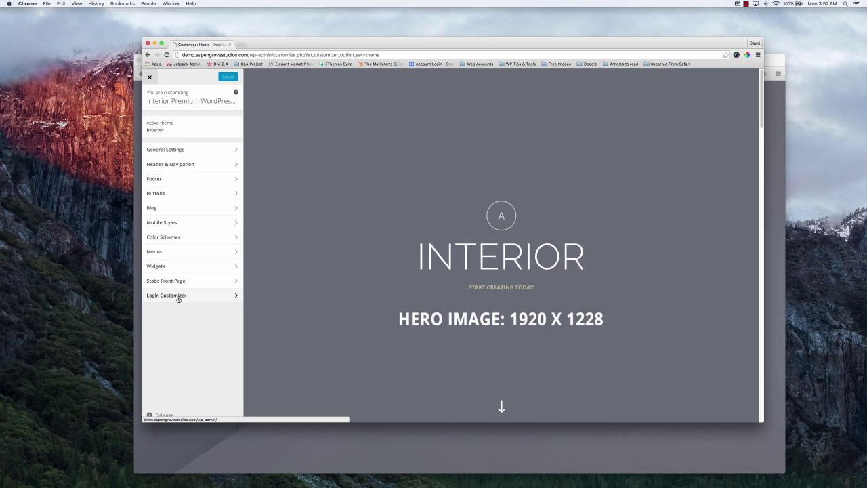
{"action": "left_click", "coordinate": [178, 299]}
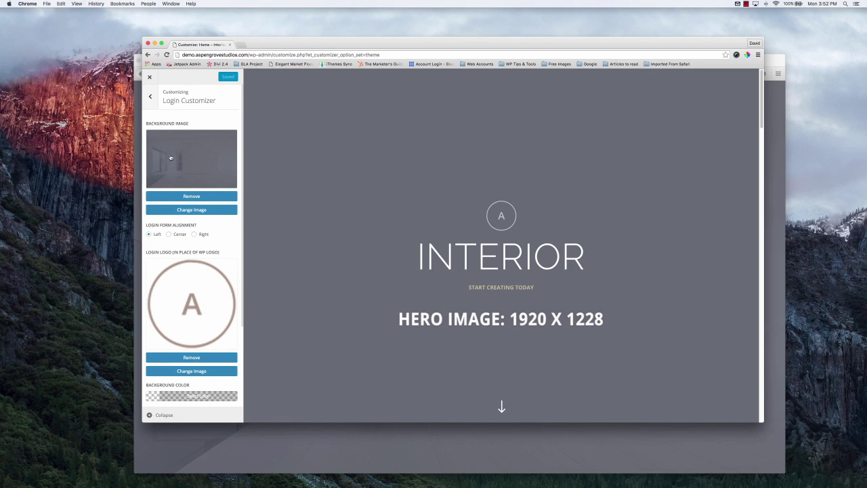
{"action": "scroll", "coordinate": [221, 335], "scroll_direction": "down", "scroll_amount": 2}
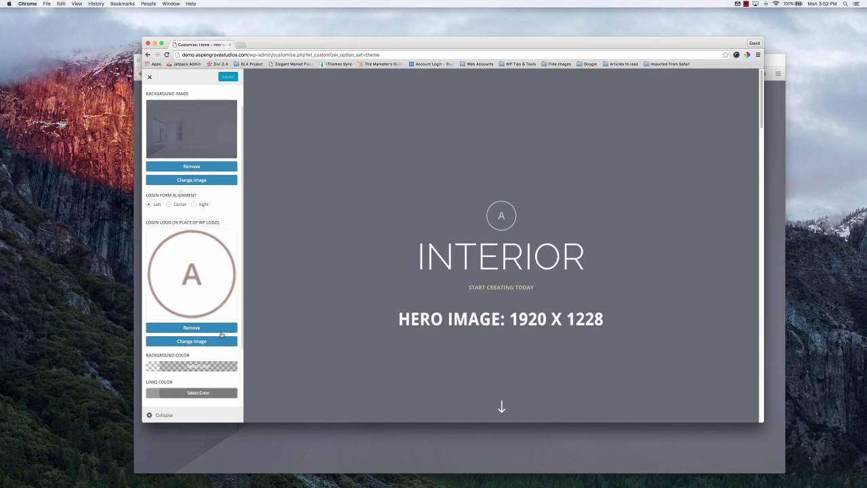
{"action": "scroll", "coordinate": [221, 336], "scroll_direction": "down", "scroll_amount": 3}
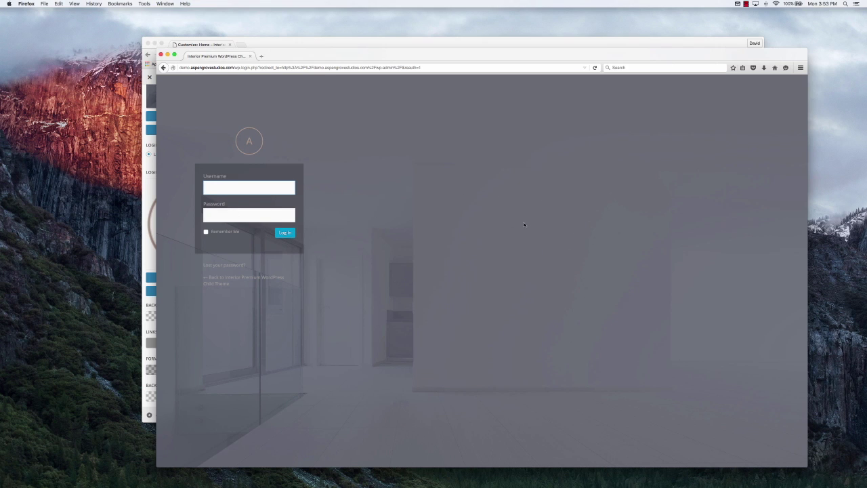
{"action": "left_click", "coordinate": [534, 40]}
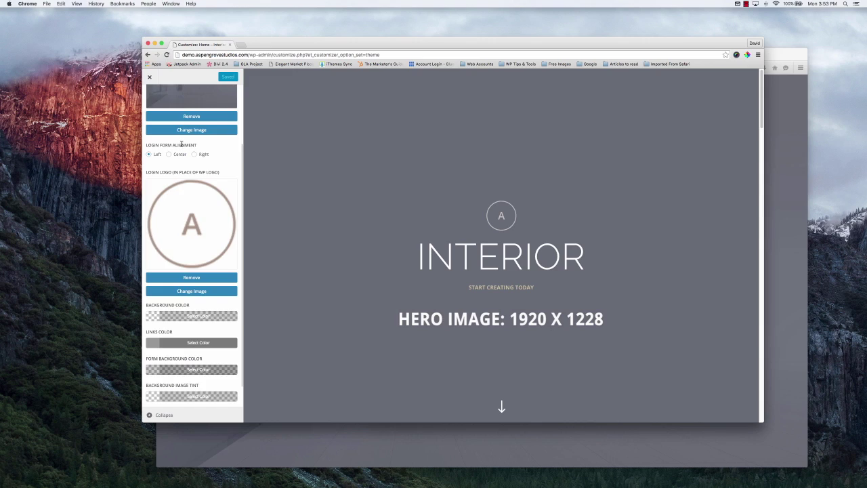
{"action": "scroll", "coordinate": [186, 148], "scroll_direction": "up", "scroll_amount": 3}
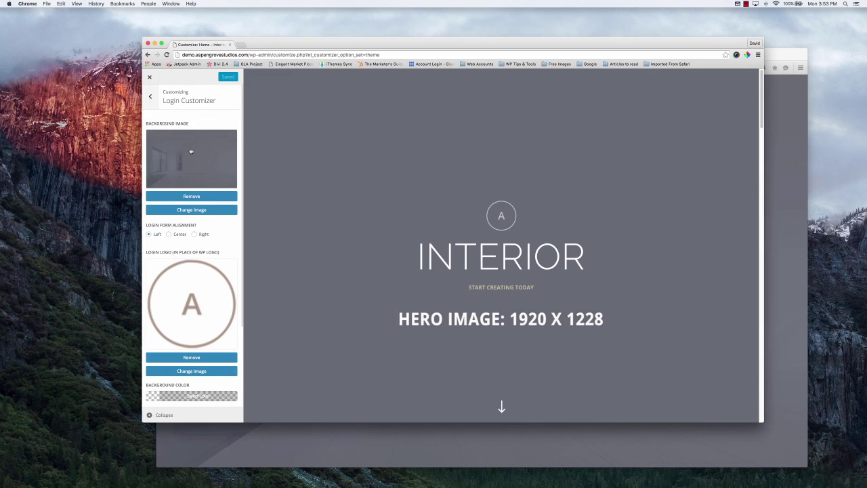
Step: Remove the login background image, publish, and reload the login page in Firefox
{"action": "left_click", "coordinate": [201, 197]}
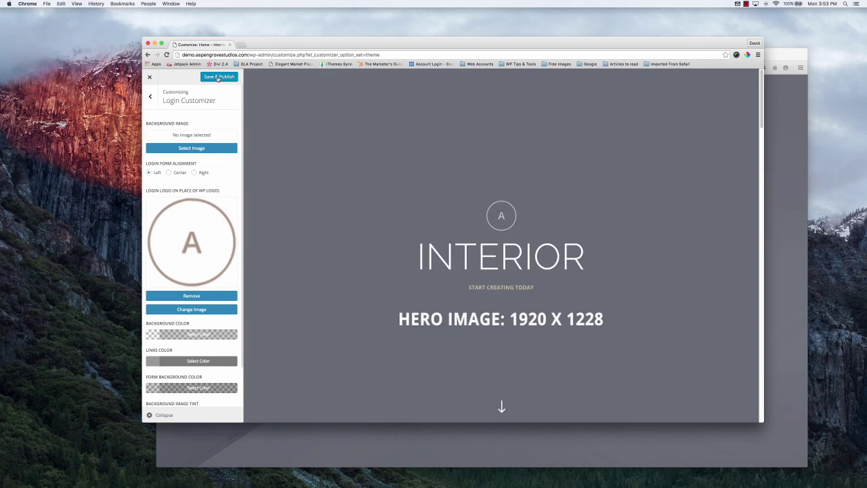
{"action": "left_click", "coordinate": [218, 77]}
{"action": "left_click", "coordinate": [778, 58]}
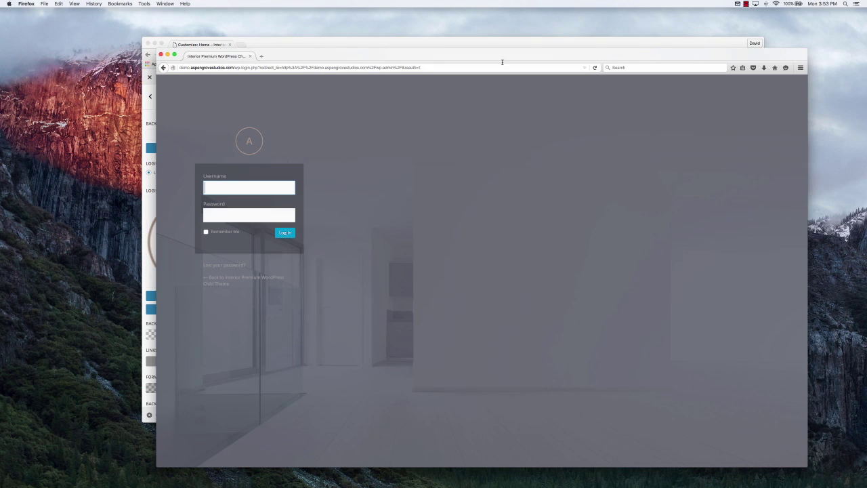
{"action": "left_click", "coordinate": [594, 69]}
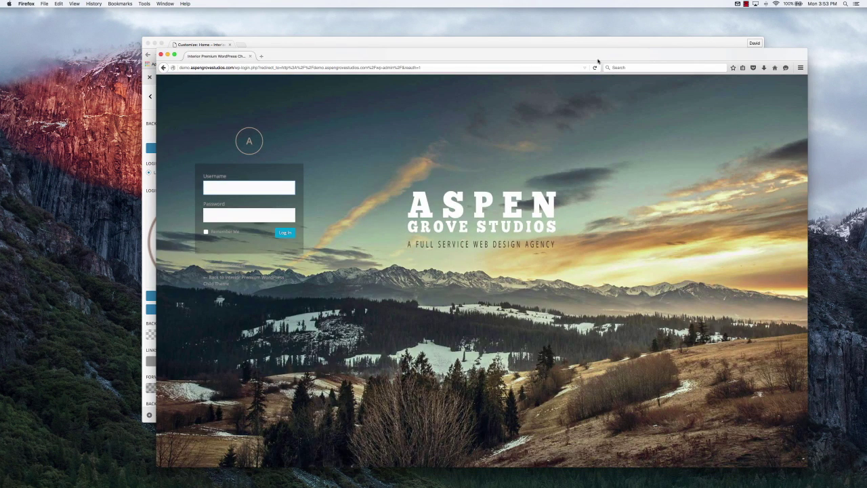
{"action": "left_click", "coordinate": [584, 43]}
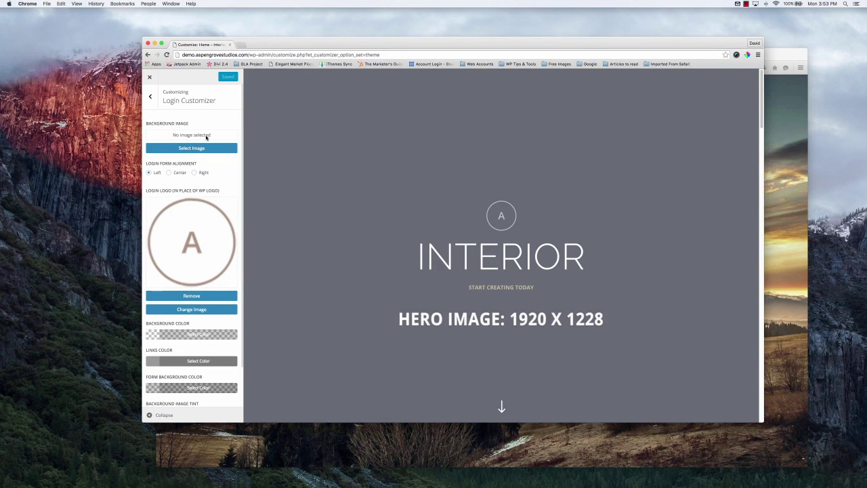
Step: Set the mountain hero image as the login background and align the form right
{"action": "left_click", "coordinate": [191, 153]}
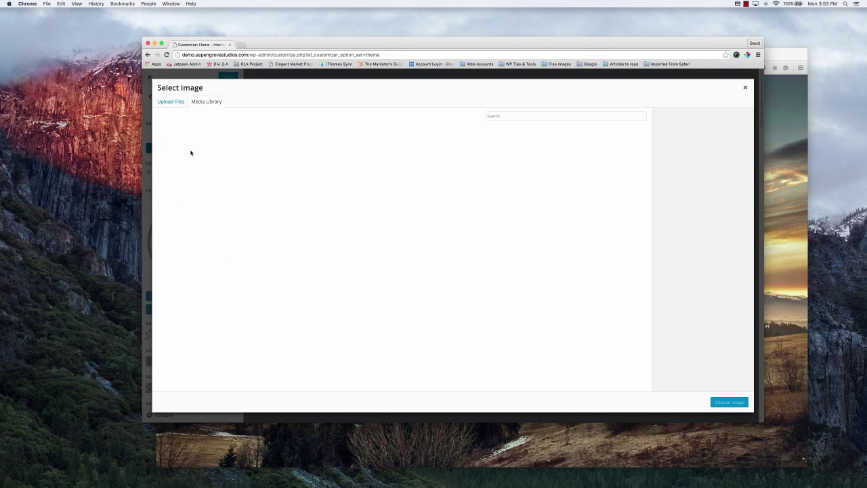
{"action": "left_click", "coordinate": [172, 101]}
{"action": "left_click", "coordinate": [206, 101]}
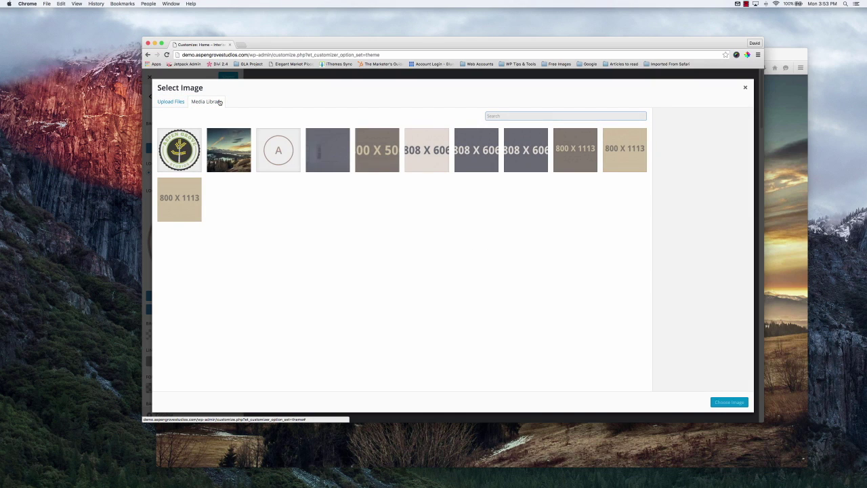
{"action": "left_click", "coordinate": [234, 153]}
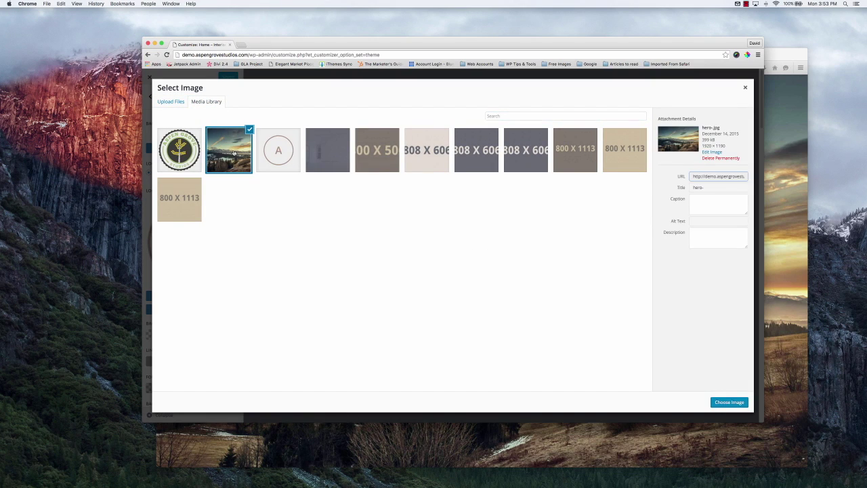
{"action": "left_click", "coordinate": [725, 402]}
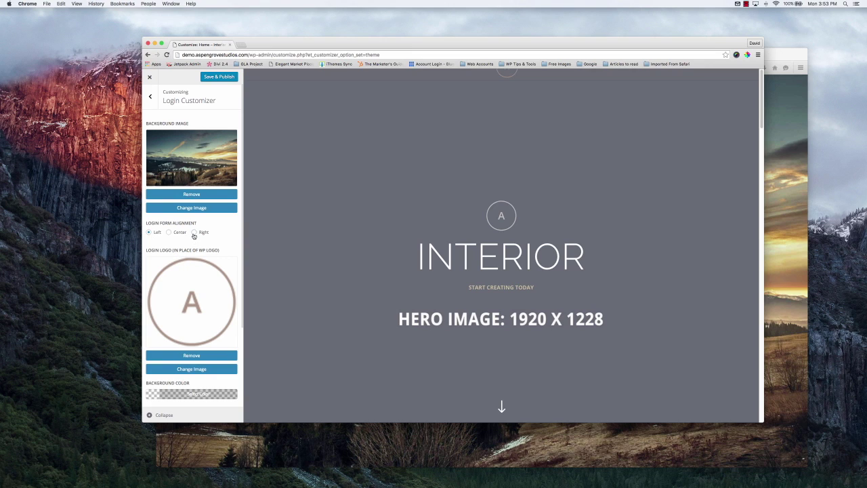
{"action": "left_click", "coordinate": [194, 233]}
Step: Replace the login logo with AGS-master-logo
{"action": "left_click", "coordinate": [204, 371]}
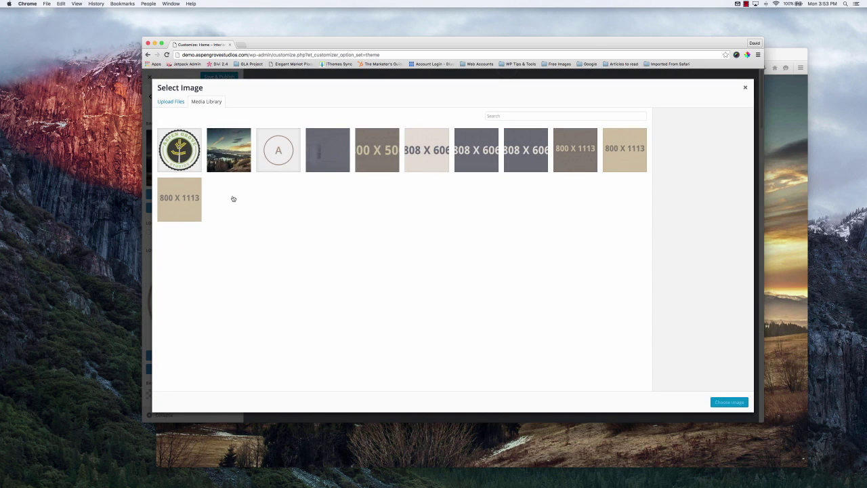
{"action": "left_click", "coordinate": [179, 153]}
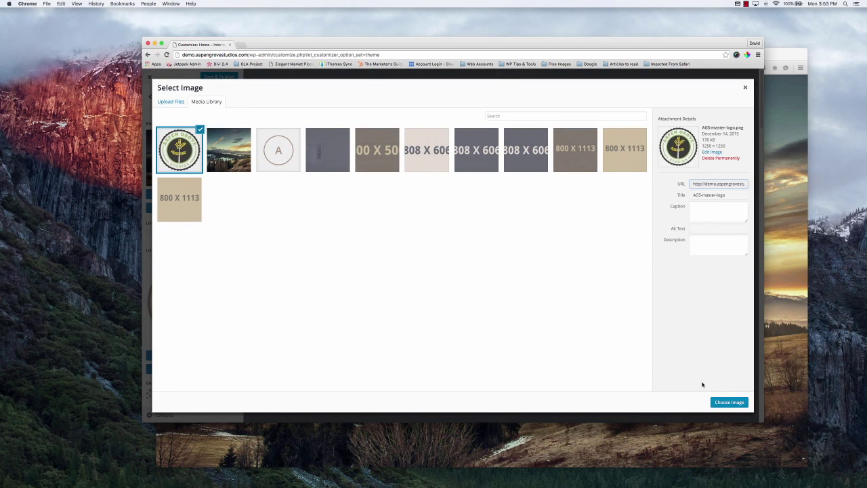
{"action": "left_click", "coordinate": [726, 402]}
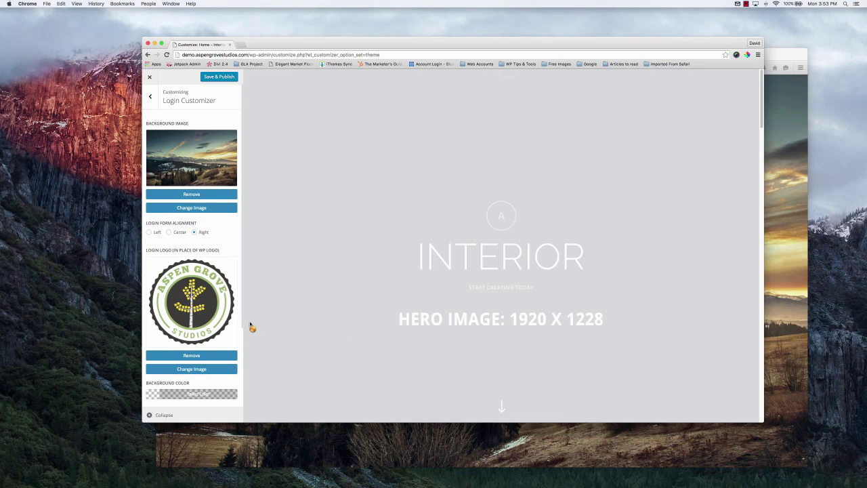
{"action": "scroll", "coordinate": [204, 288], "scroll_direction": "down", "scroll_amount": 5}
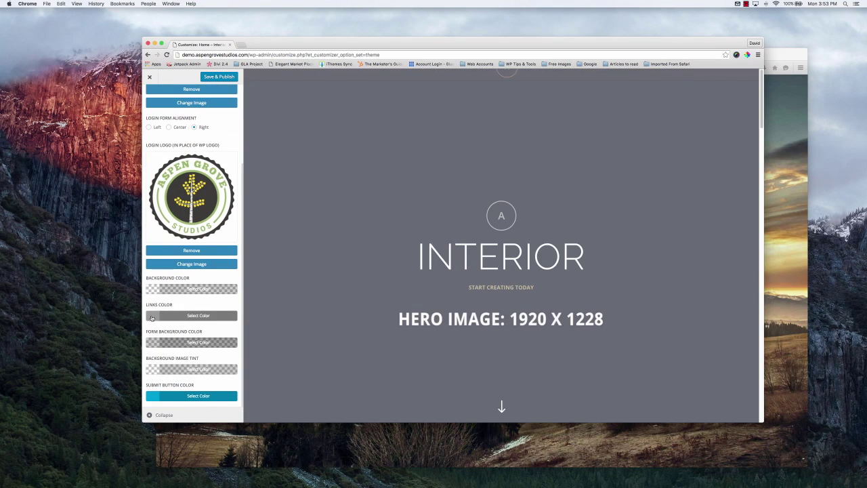
Step: Set the links colour to #ffffff and the submit button colour to green
{"action": "left_click", "coordinate": [151, 317]}
{"action": "double_click", "coordinate": [167, 328]}
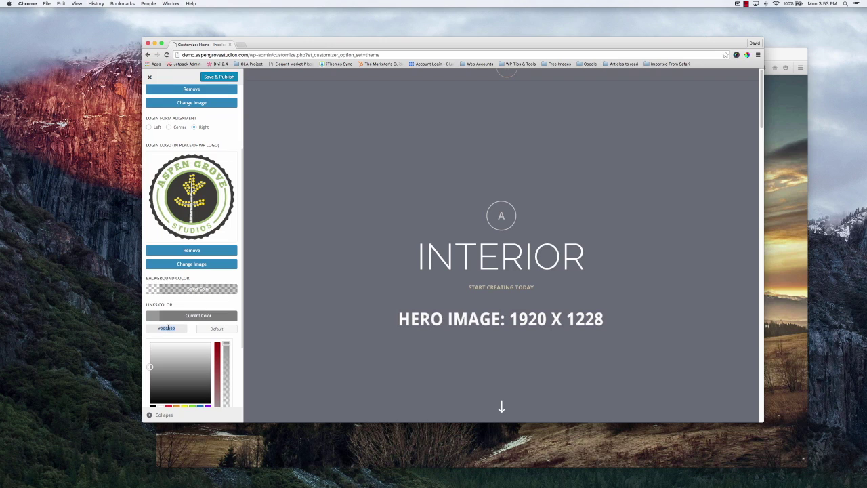
{"action": "type", "text": "#ffffff"}
{"action": "scroll", "coordinate": [184, 328], "scroll_direction": "down", "scroll_amount": 3}
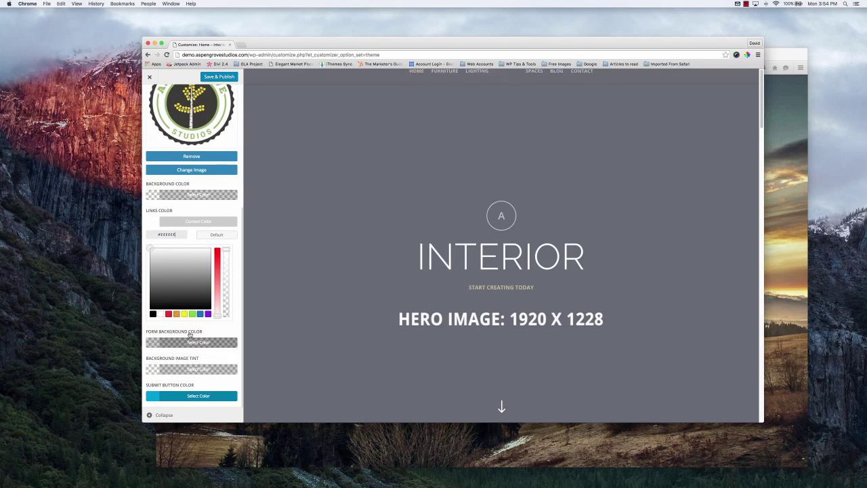
{"action": "left_click", "coordinate": [155, 396]}
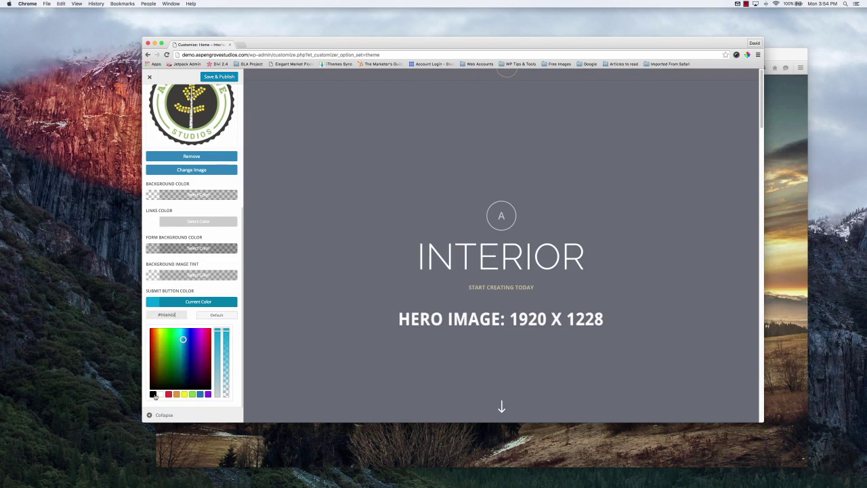
{"action": "double_click", "coordinate": [171, 314]}
{"action": "type", "text": "9c0648"}
{"action": "key", "text": "Return"}
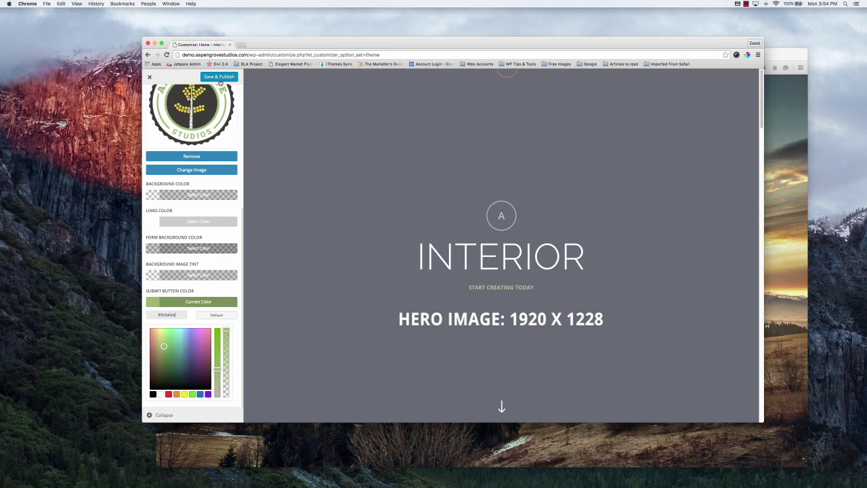
Step: Publish the colour changes and reload the login page in Firefox
{"action": "left_click", "coordinate": [219, 78]}
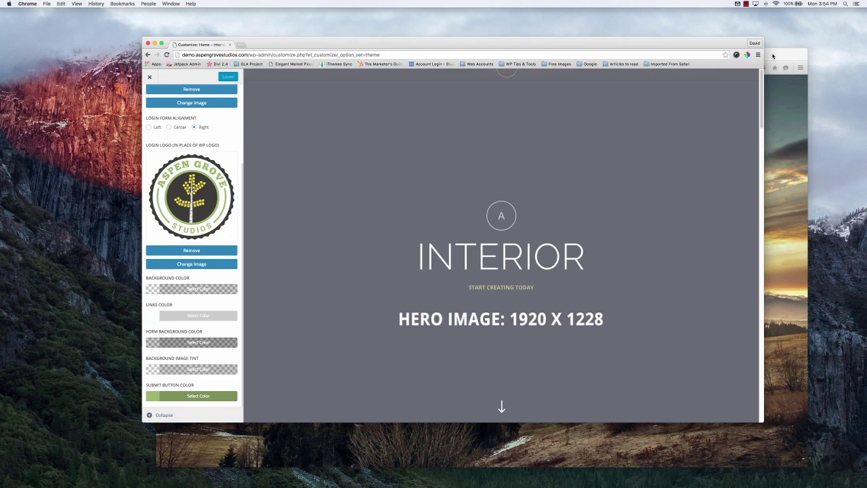
{"action": "key", "text": "cmd+Tab"}
{"action": "left_click", "coordinate": [594, 68]}
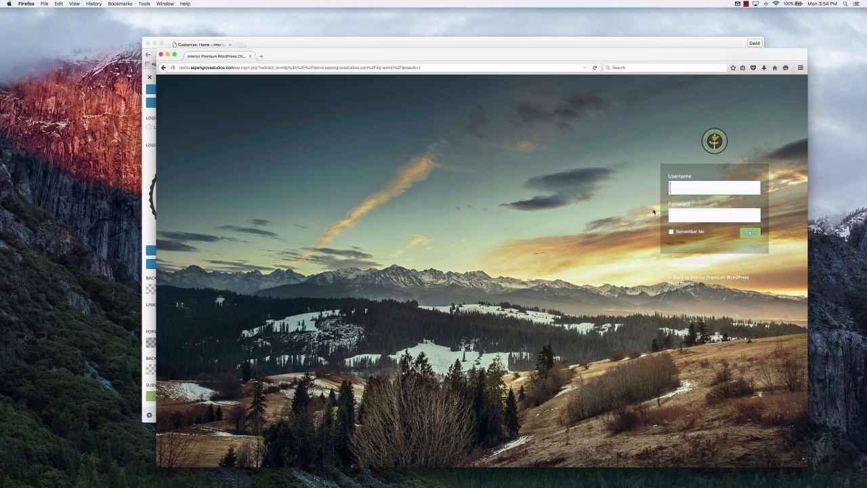
{"action": "left_click", "coordinate": [677, 186]}
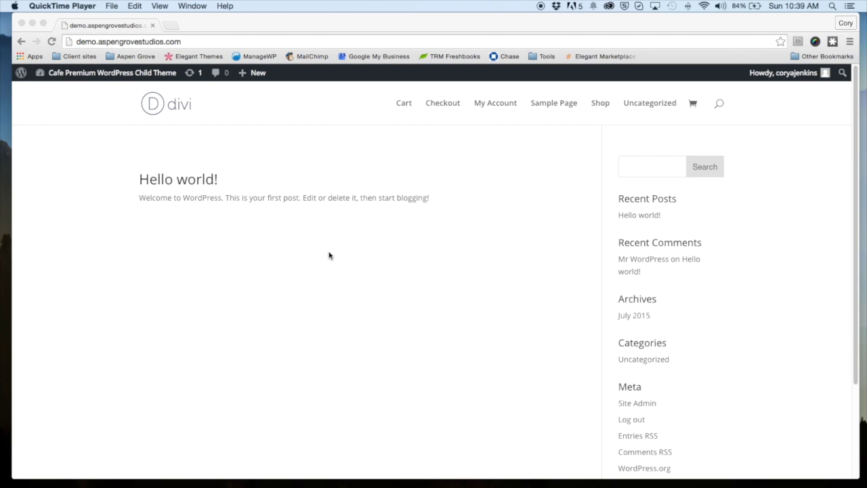
{"action": "scroll", "coordinate": [336, 265], "scroll_direction": "down", "scroll_amount": 5}
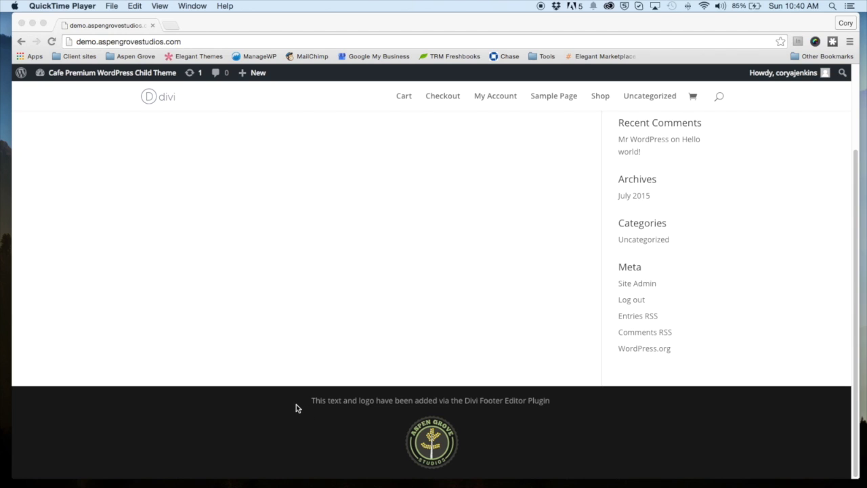
{"action": "left_click", "coordinate": [315, 405]}
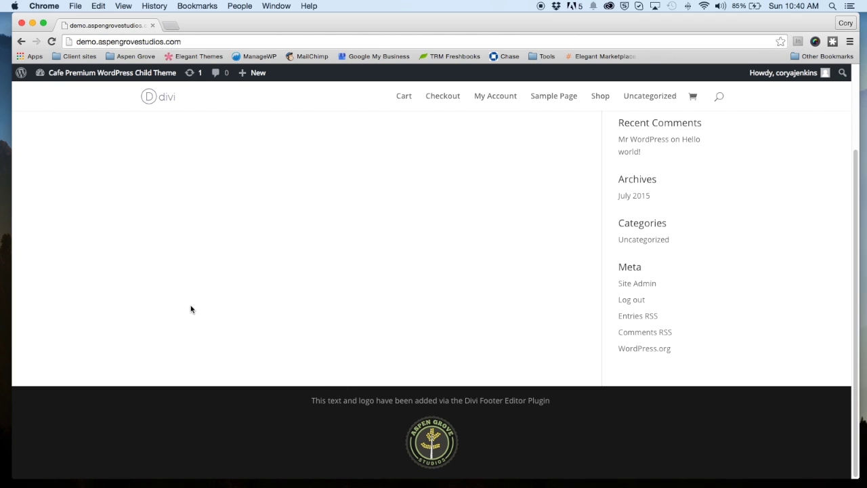
{"action": "scroll", "coordinate": [178, 292], "scroll_direction": "up", "scroll_amount": 3}
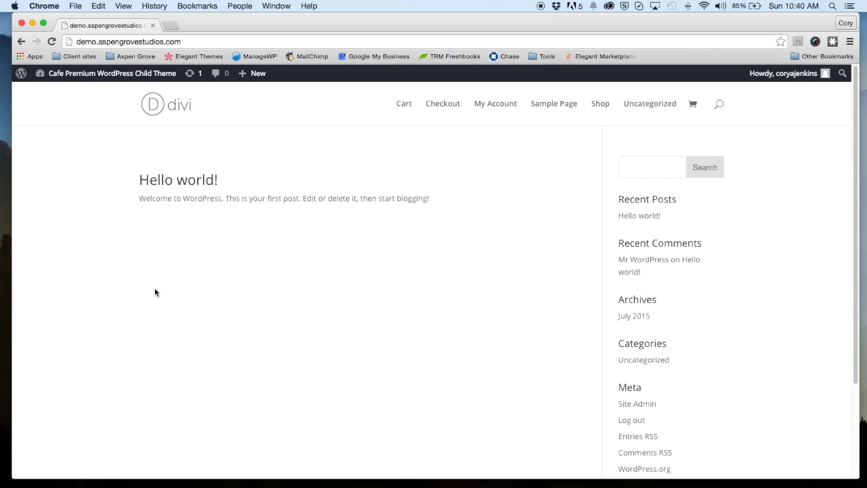
{"action": "mouse_move", "coordinate": [73, 74]}
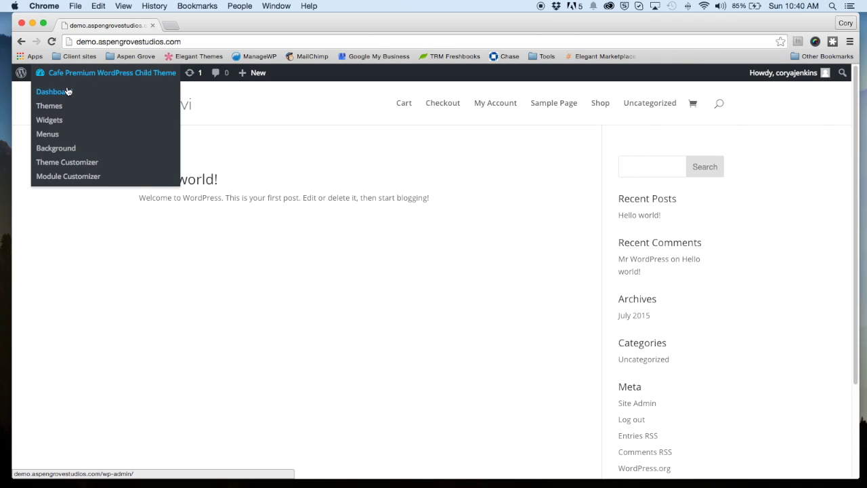
{"action": "left_click", "coordinate": [69, 92]}
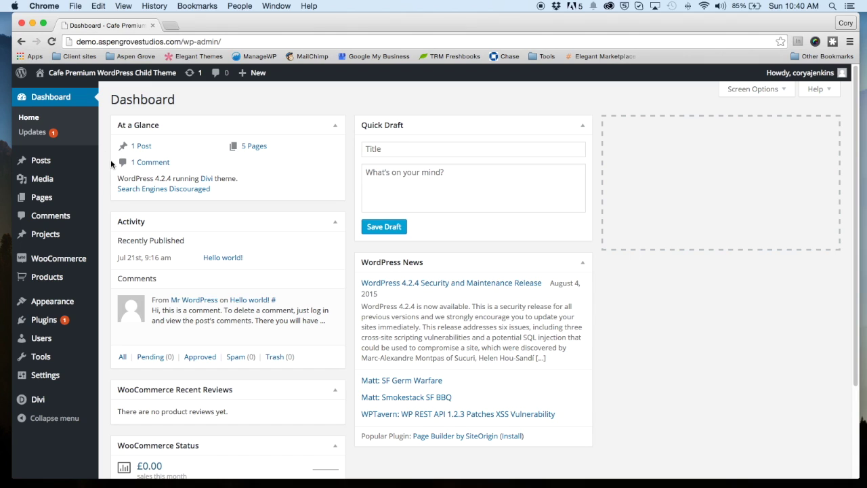
Step: Open the Divi Footer Editor and inspect the footer text and logo in the Visual tab
{"action": "scroll", "coordinate": [111, 161], "scroll_direction": "down", "scroll_amount": 2}
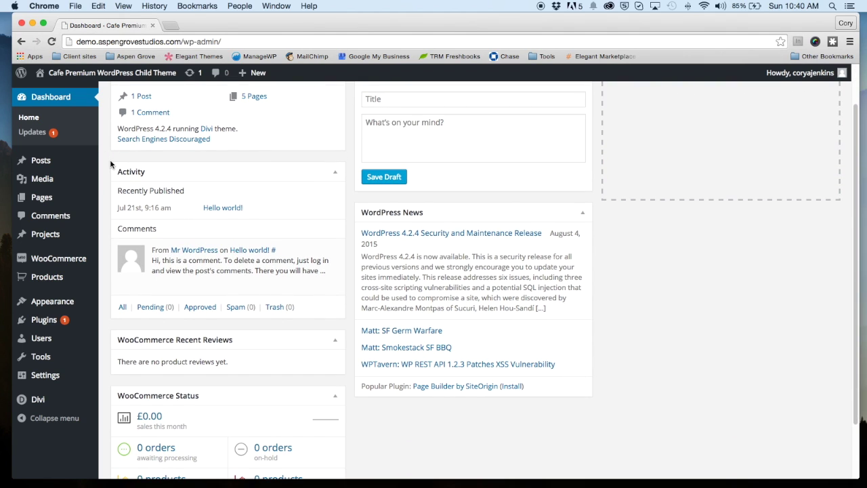
{"action": "mouse_move", "coordinate": [54, 303]}
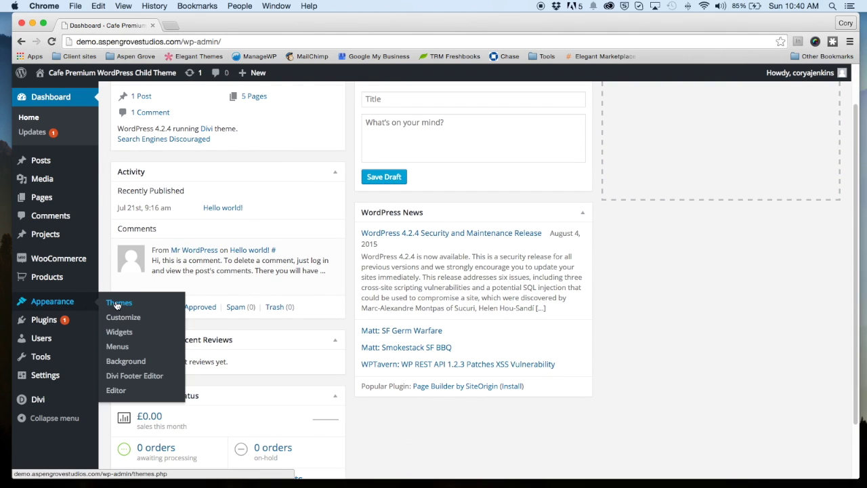
{"action": "left_click", "coordinate": [131, 377]}
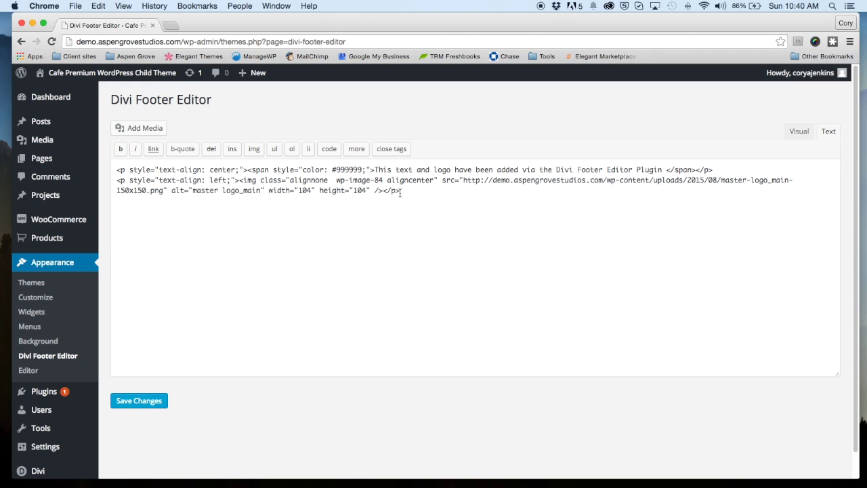
{"action": "left_click", "coordinate": [799, 131]}
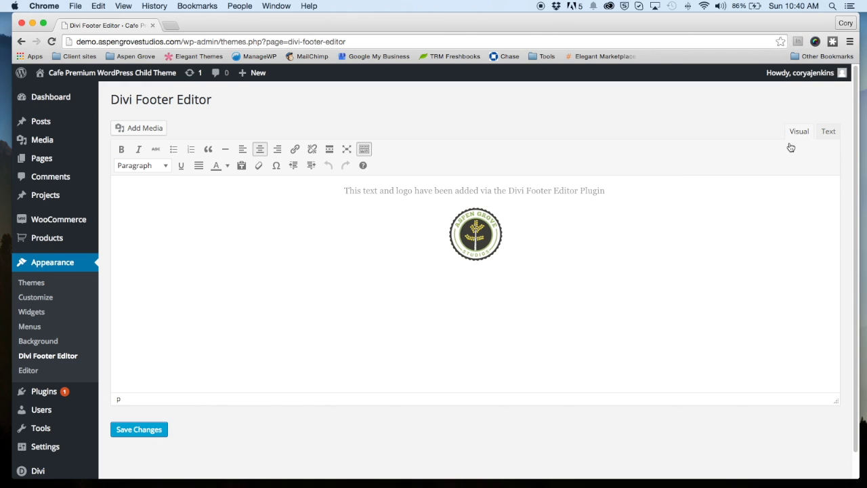
{"action": "left_click_drag", "start_coordinate": [341, 187], "coordinate": [639, 202]}
{"action": "left_click", "coordinate": [482, 243]}
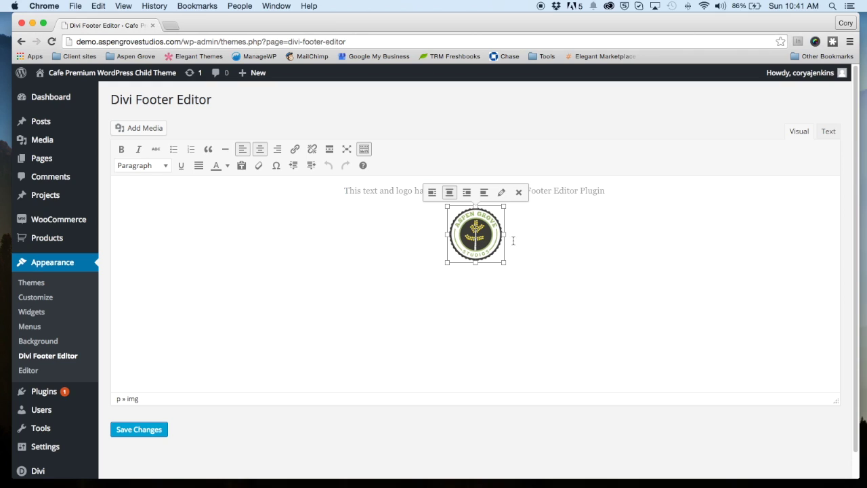
{"action": "left_click", "coordinate": [577, 230]}
Step: Select all of the footer's HTML in the Text tab, then go to Installed Plugins
{"action": "left_click", "coordinate": [828, 132]}
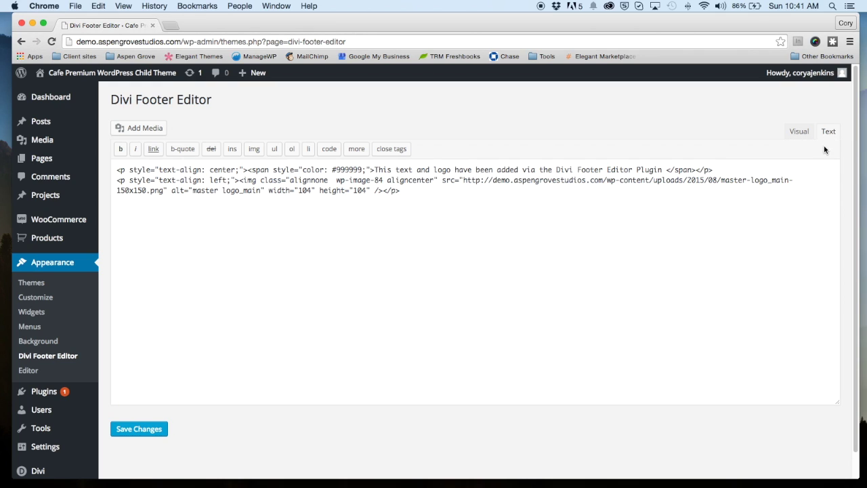
{"action": "left_click_drag", "start_coordinate": [112, 172], "coordinate": [415, 189]}
{"action": "key", "text": "super+c"}
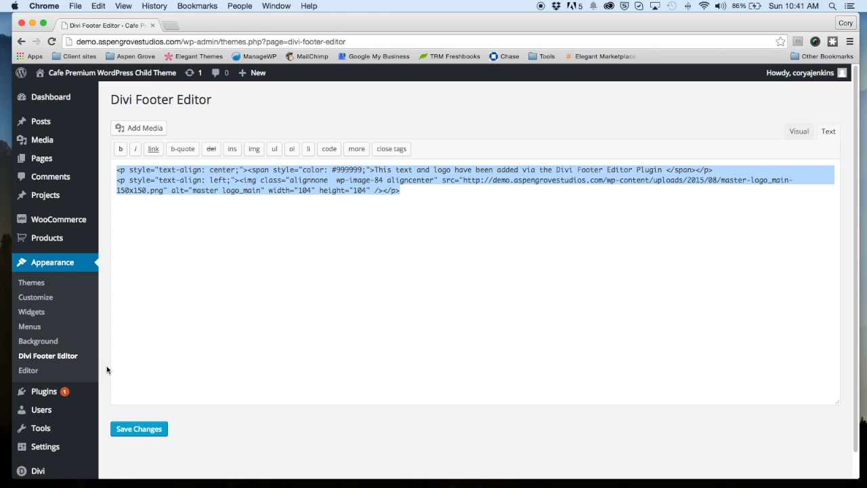
{"action": "mouse_move", "coordinate": [46, 393]}
{"action": "left_click", "coordinate": [117, 393]}
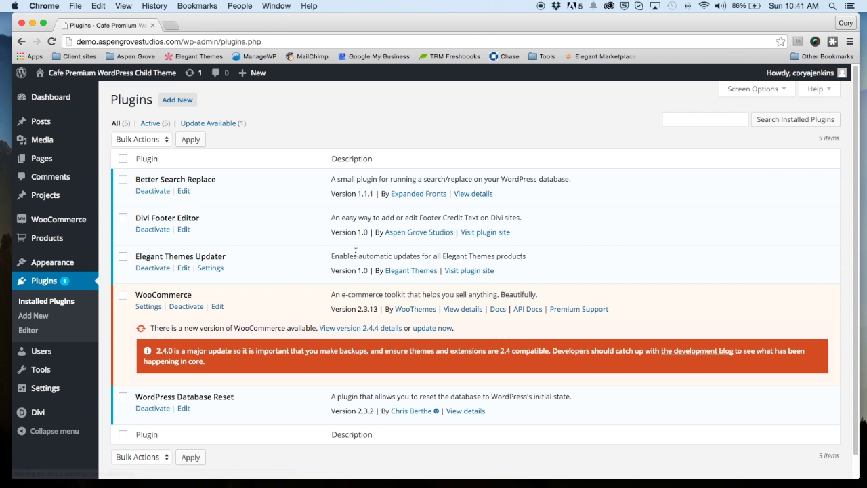
Step: Deactivate the old Divi Footer Editor plugin and go to Add New Plugins
{"action": "left_click", "coordinate": [153, 230]}
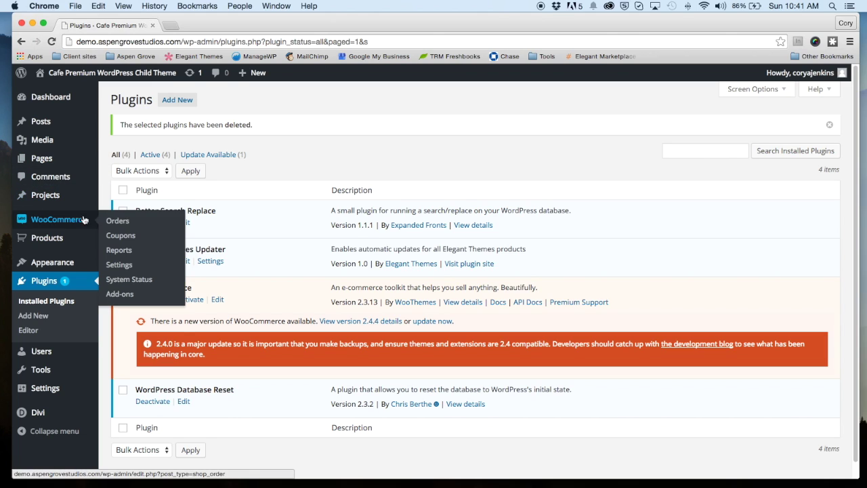
{"action": "mouse_move", "coordinate": [69, 268]}
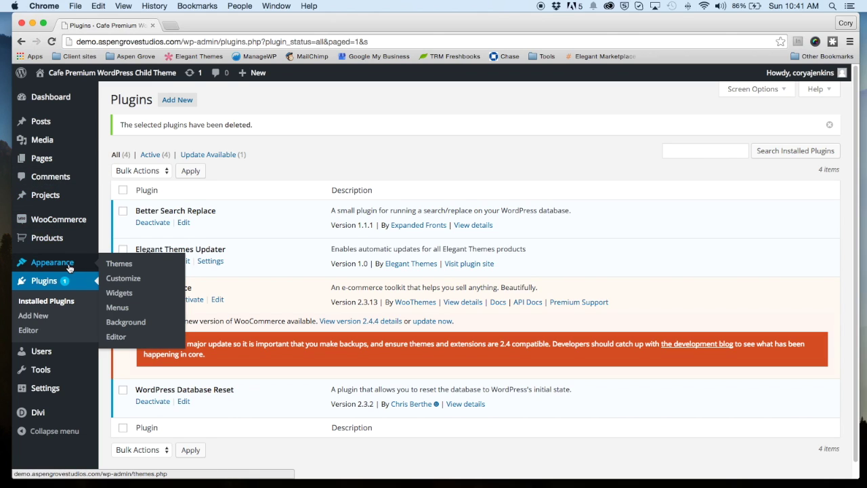
{"action": "left_click", "coordinate": [37, 315]}
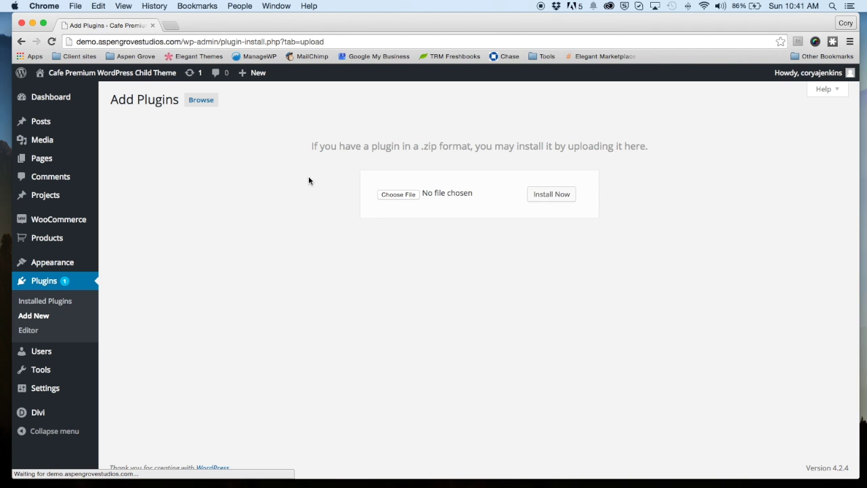
Step: Upload divi-footer-editor.zip from the Desktop, install it, and activate the plugin
{"action": "left_click", "coordinate": [405, 197]}
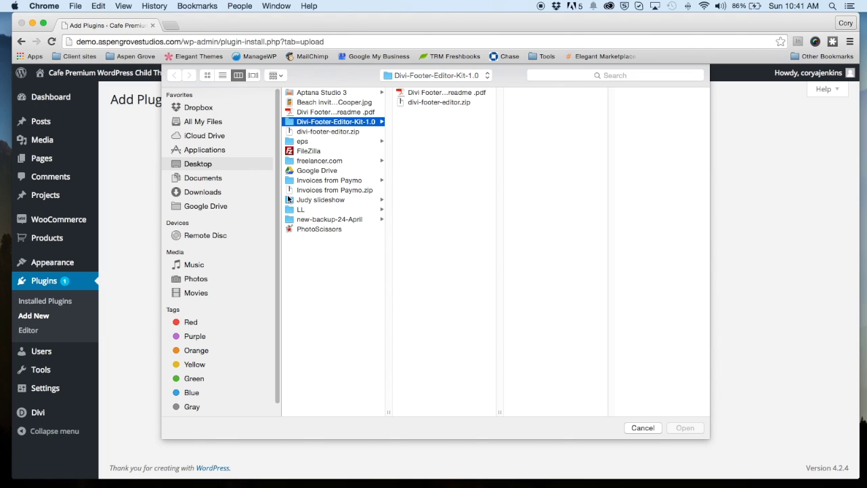
{"action": "left_click", "coordinate": [325, 132]}
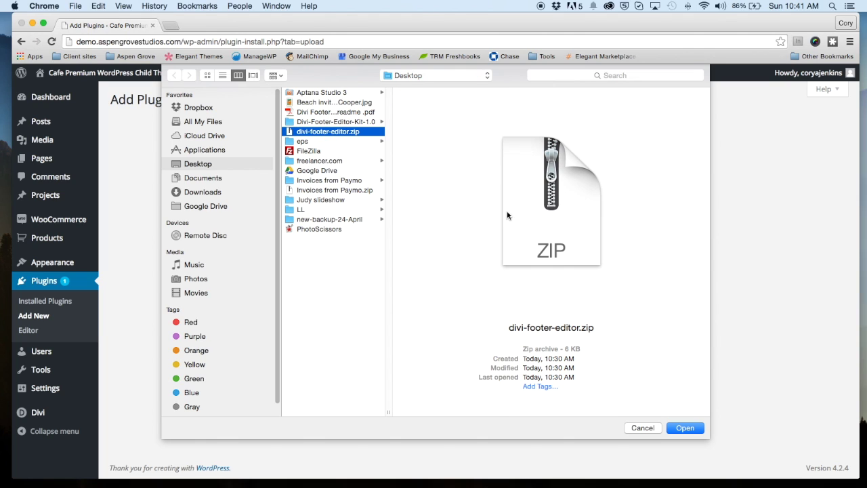
{"action": "left_click", "coordinate": [684, 427]}
{"action": "left_click", "coordinate": [559, 198]}
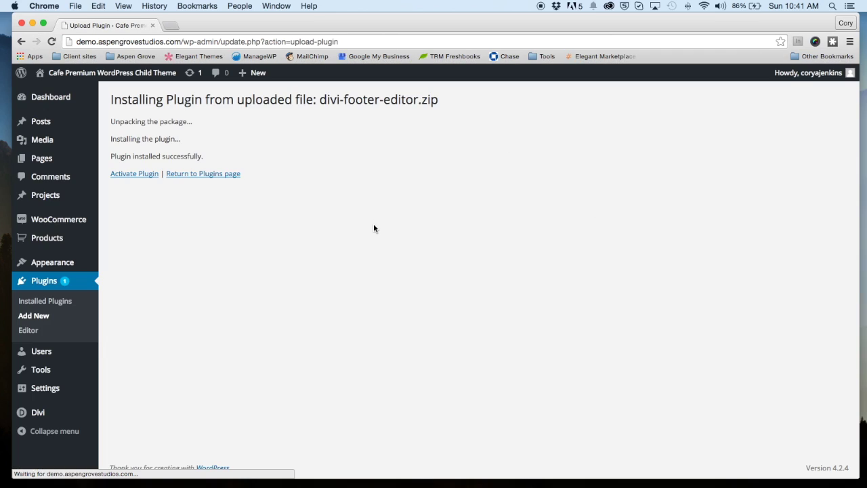
{"action": "left_click", "coordinate": [139, 175]}
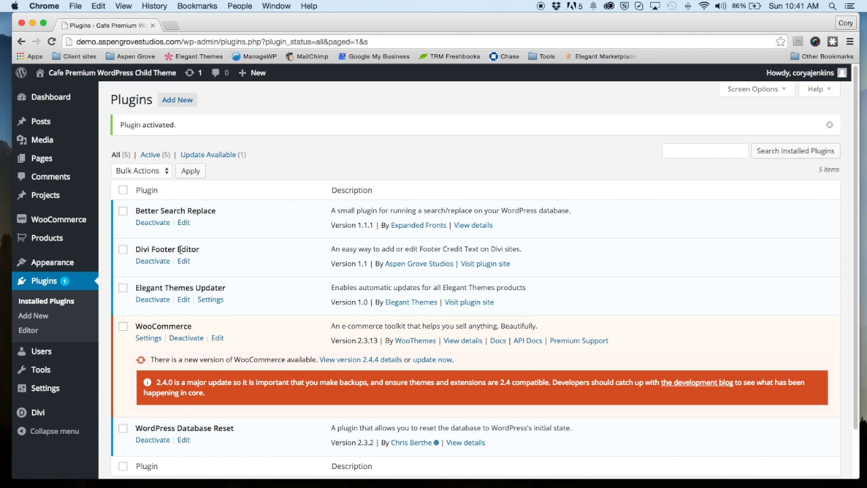
{"action": "mouse_move", "coordinate": [53, 263]}
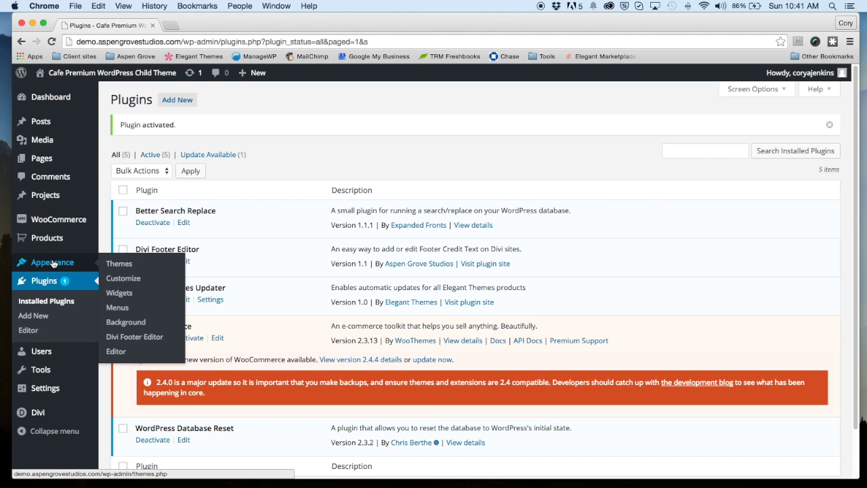
Step: Paste the saved footer HTML into the new Divi Footer Editor and check it in Visual view
{"action": "left_click", "coordinate": [131, 337]}
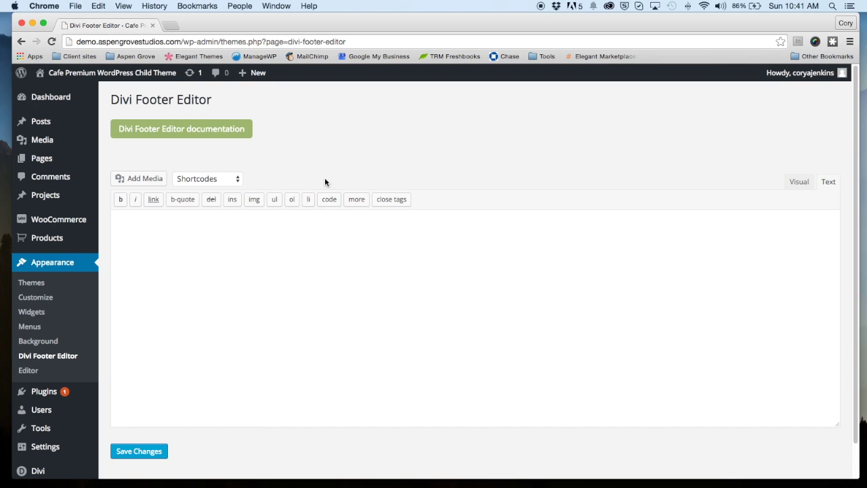
{"action": "left_click", "coordinate": [551, 236]}
{"action": "key", "text": "super+v"}
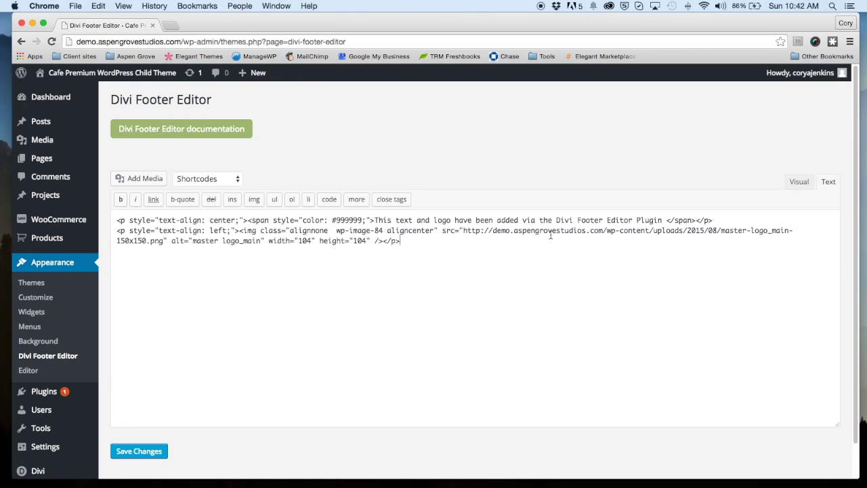
{"action": "left_click", "coordinate": [797, 180]}
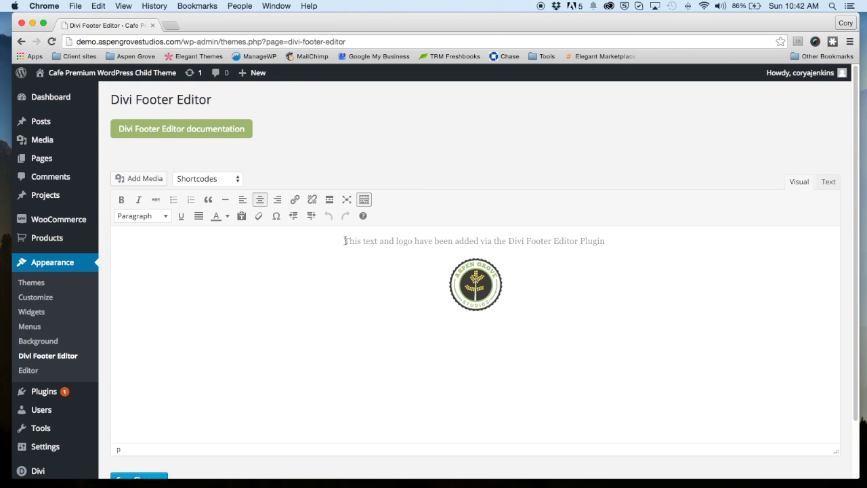
{"action": "left_click_drag", "start_coordinate": [344, 240], "coordinate": [551, 250]}
{"action": "left_click", "coordinate": [588, 279]}
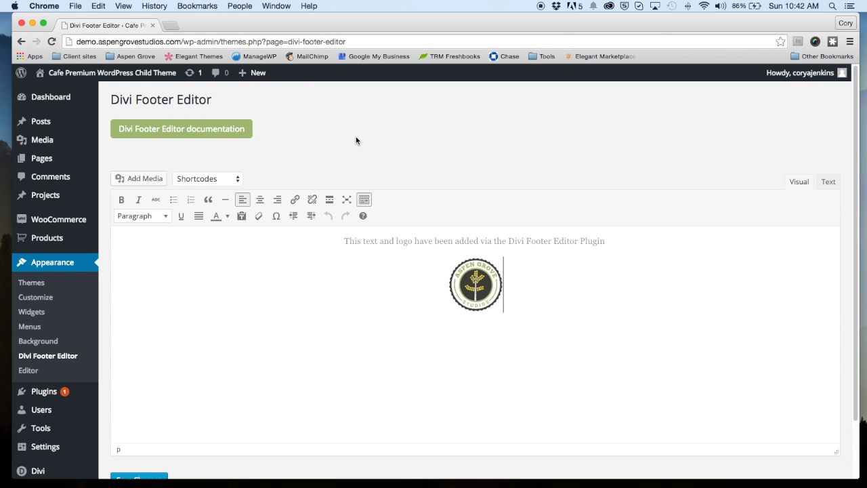
{"action": "scroll", "coordinate": [411, 149], "scroll_direction": "up", "scroll_amount": 1}
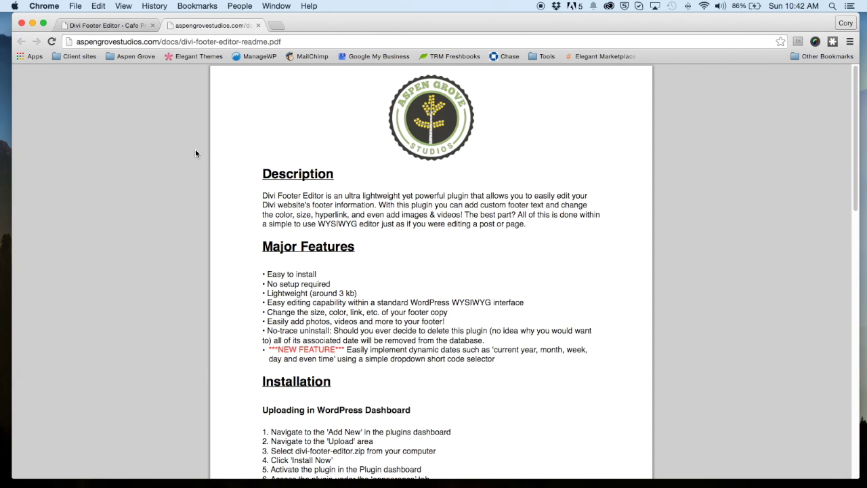
{"action": "left_click", "coordinate": [258, 25]}
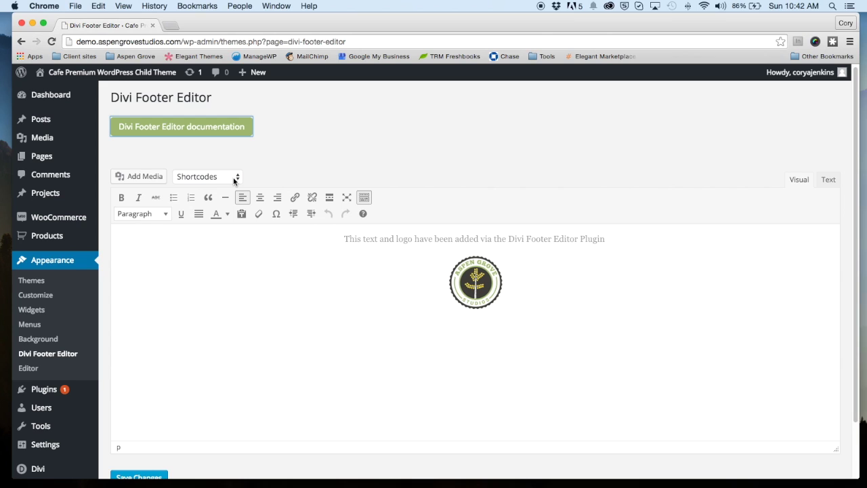
{"action": "left_click", "coordinate": [233, 177]}
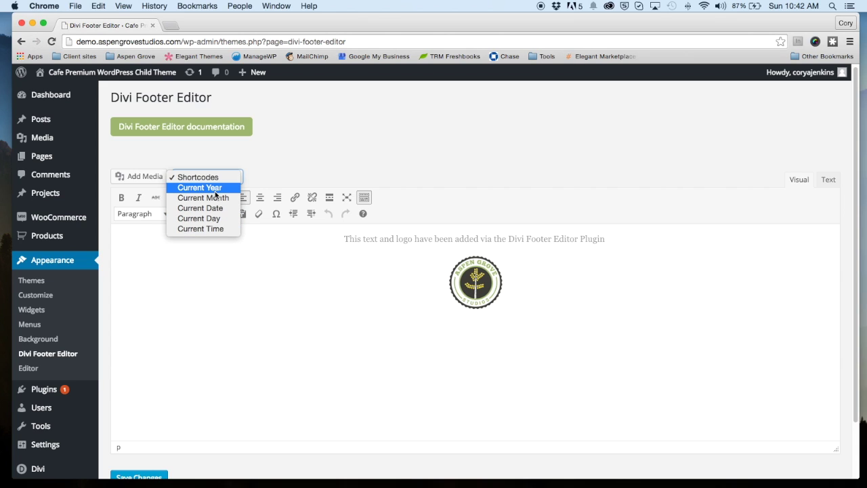
{"action": "left_click", "coordinate": [273, 236]}
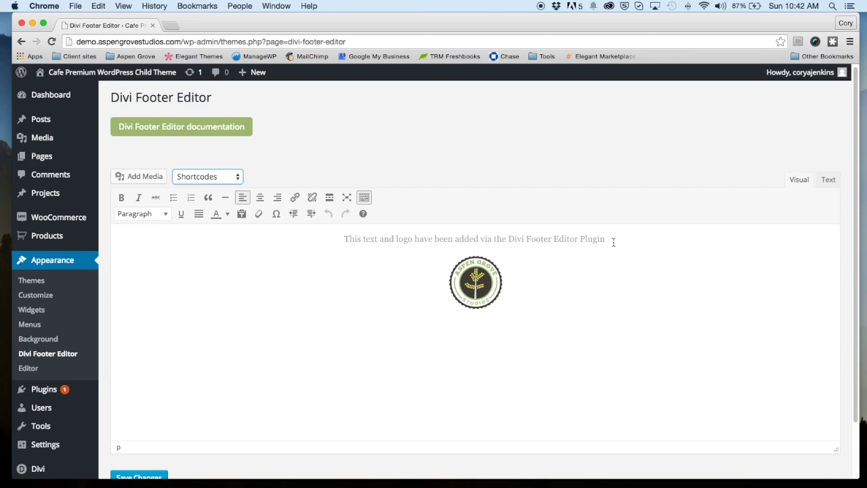
{"action": "left_click_drag", "start_coordinate": [613, 242], "coordinate": [367, 233]}
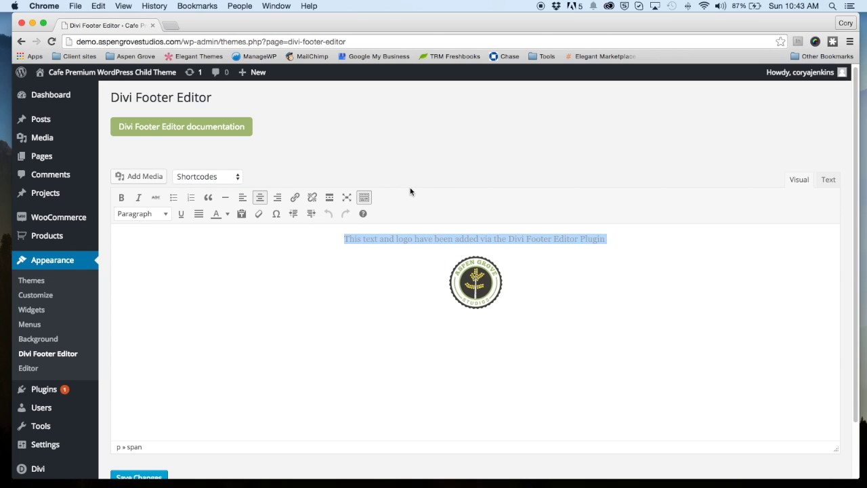
Step: Replace the old footer sentence with 'Copyright ©'
{"action": "key", "text": "BackSpace"}
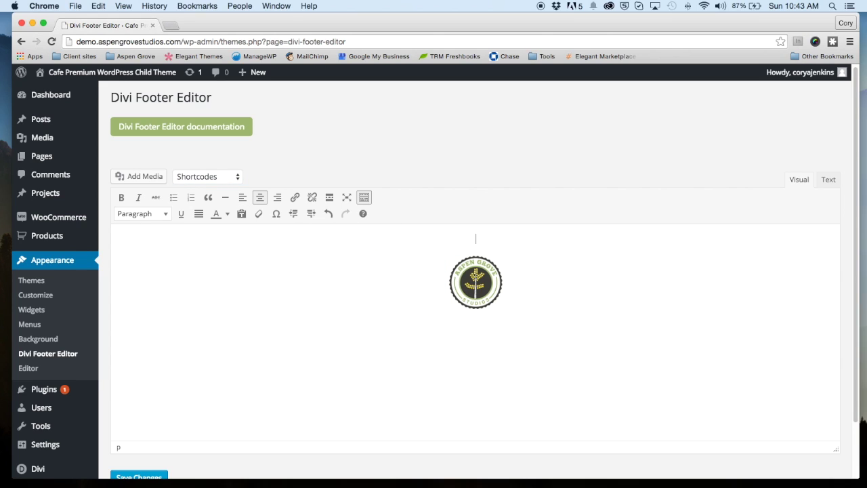
{"action": "type", "text": "Copyright"}
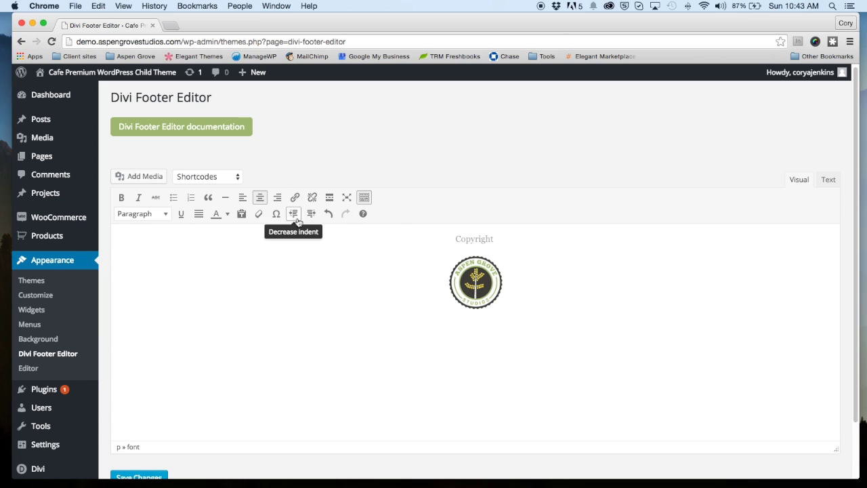
{"action": "left_click", "coordinate": [276, 213]}
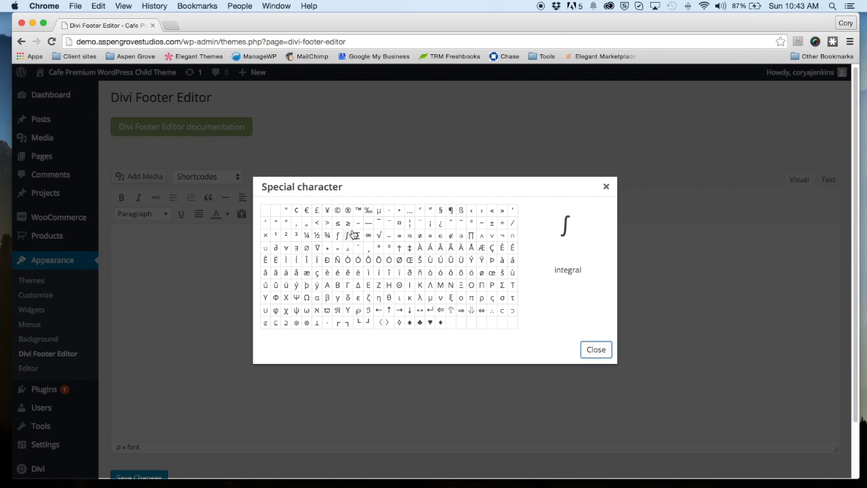
{"action": "left_click", "coordinate": [338, 212]}
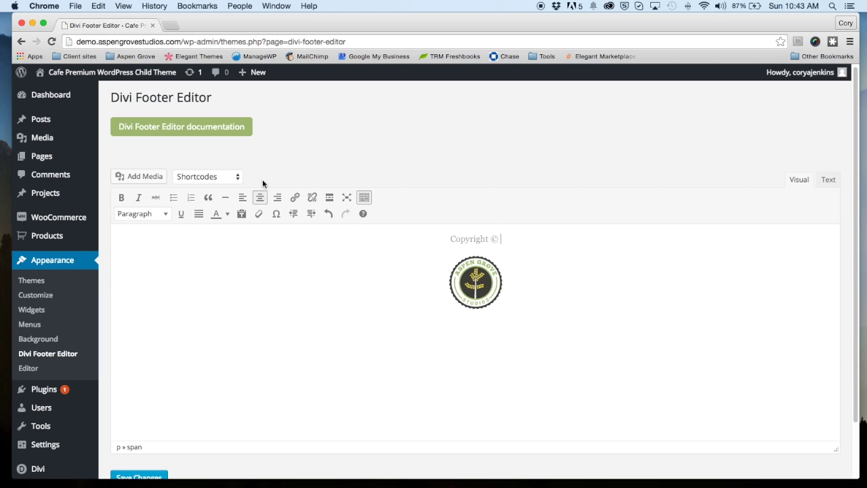
Step: Insert the Current Year shortcode and type 'Your Company | Designed by Aspen Grove Studios'
{"action": "left_click", "coordinate": [239, 178]}
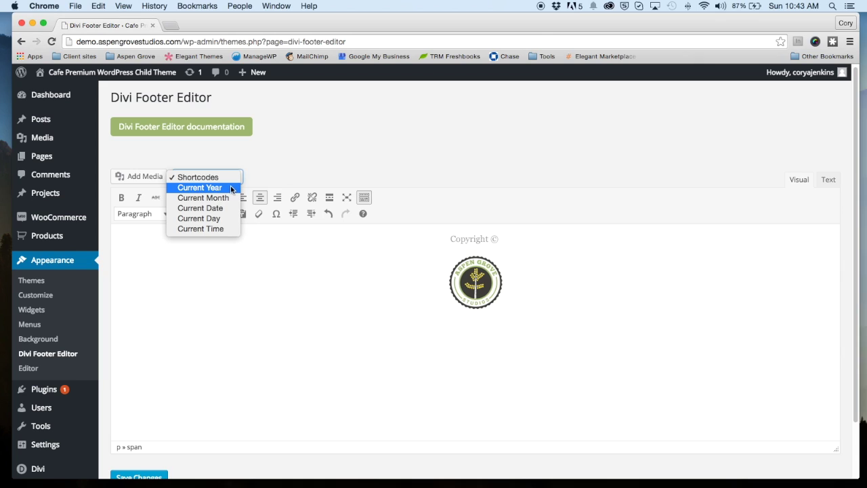
{"action": "left_click", "coordinate": [230, 189]}
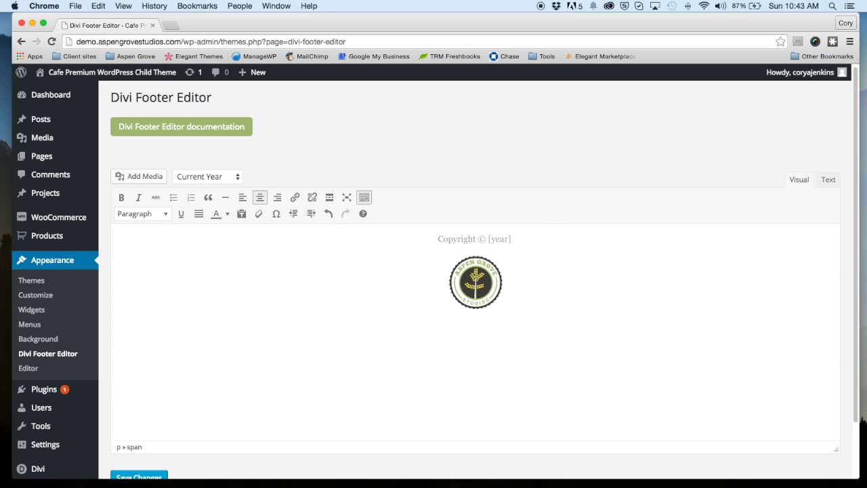
{"action": "type", "text": "Your Comp"}
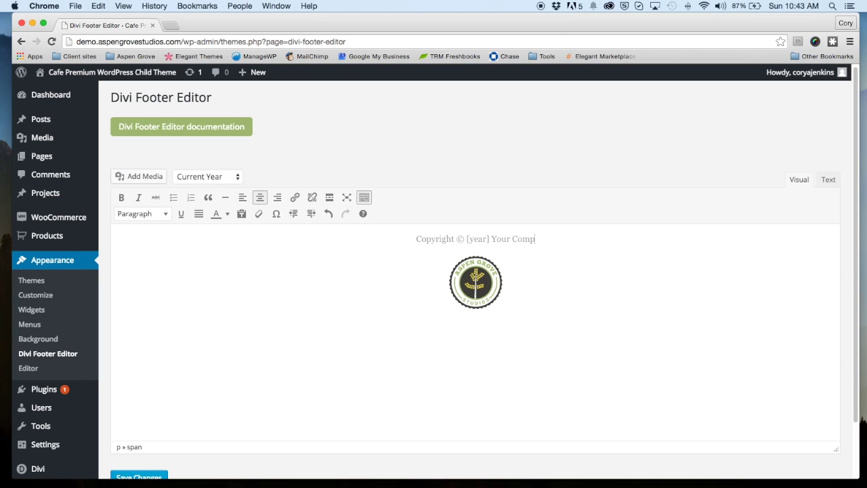
{"action": "type", "text": "any "}
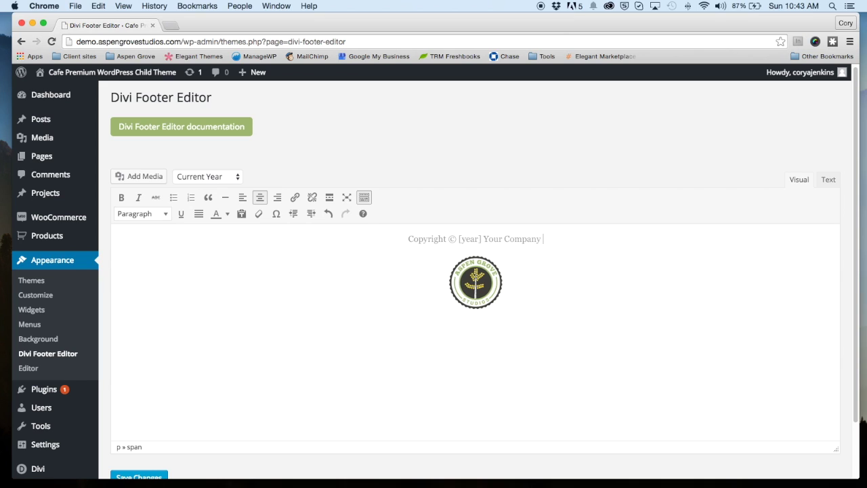
{"action": "type", "text": "| Desi"}
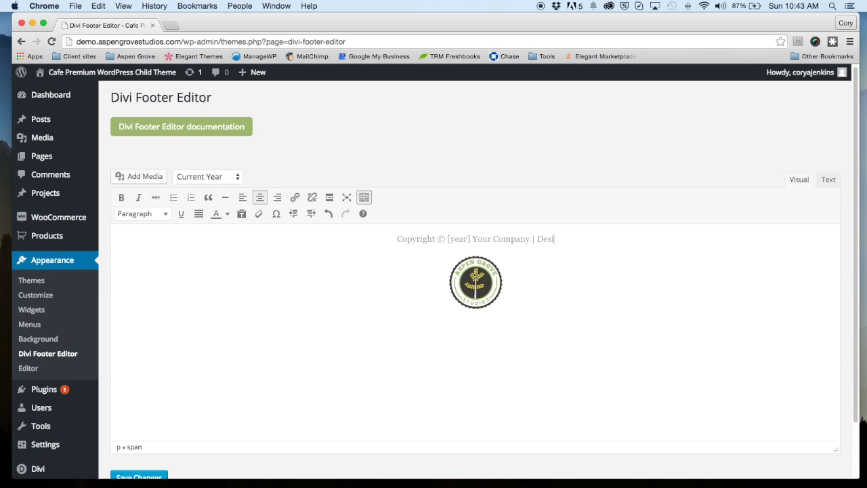
{"action": "type", "text": "gned by Aspenn Gr"}
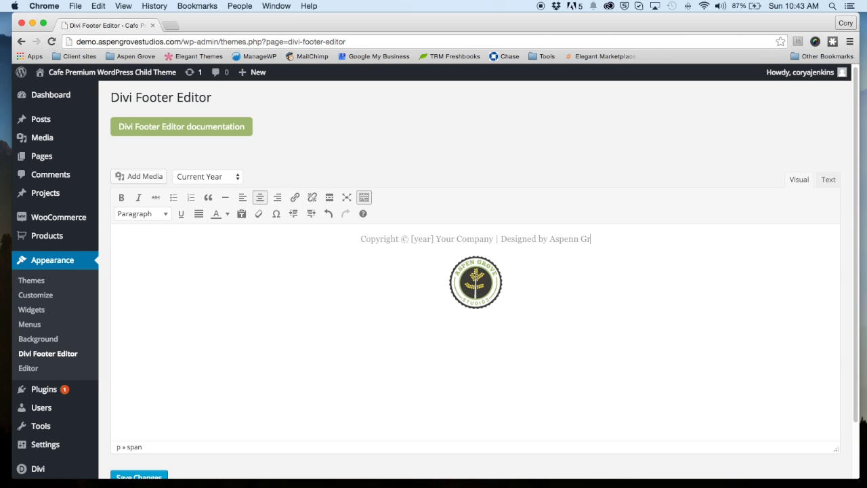
{"action": "type", "text": "ove S"}
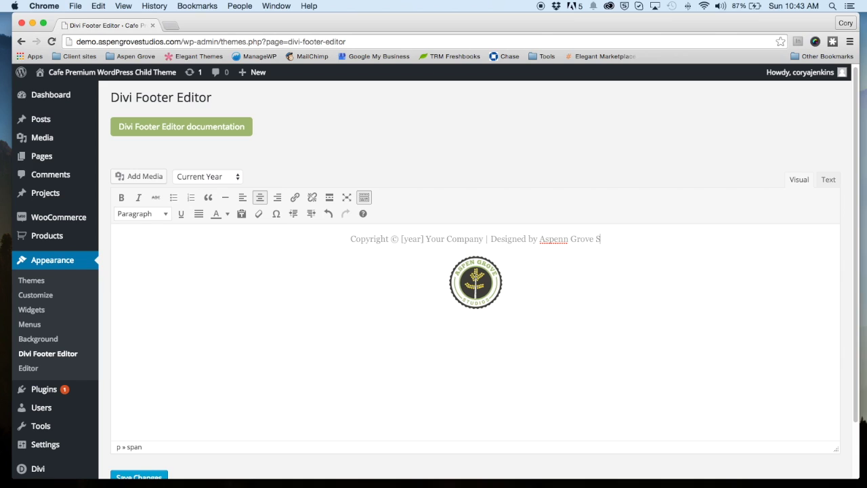
{"action": "type", "text": "tudios"}
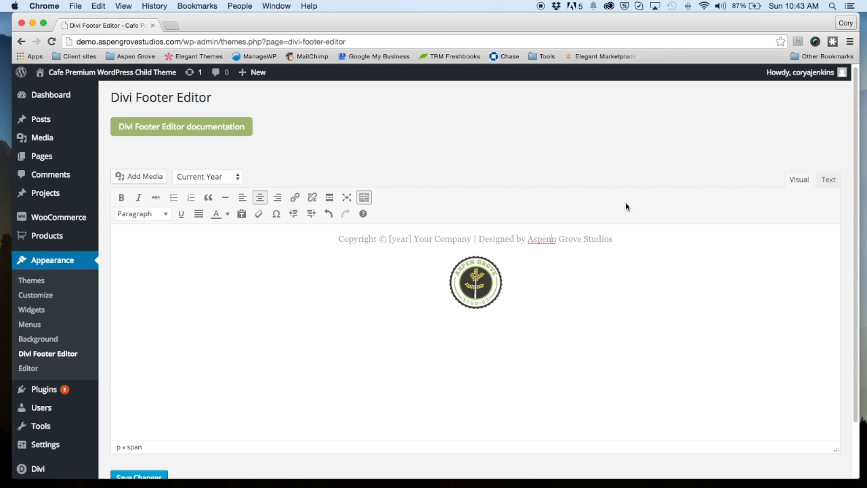
{"action": "key", "text": "Delete"}
{"action": "left_click_drag", "start_coordinate": [531, 240], "coordinate": [611, 238]}
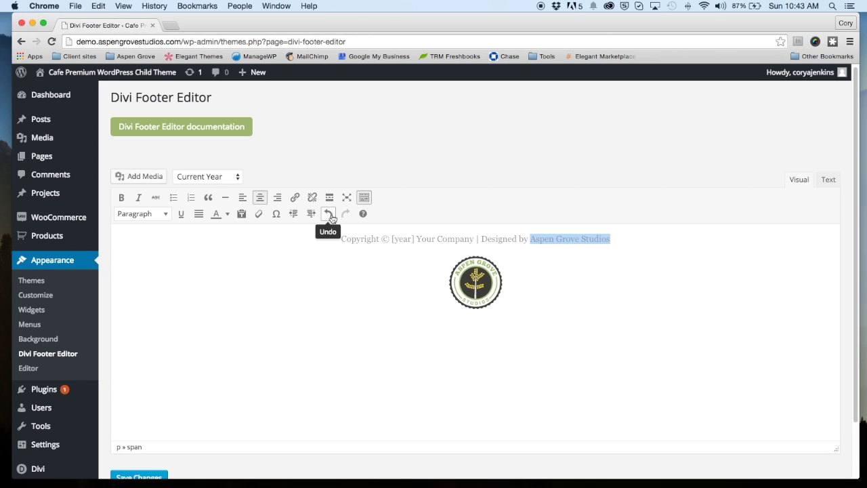
{"action": "left_click", "coordinate": [294, 197]}
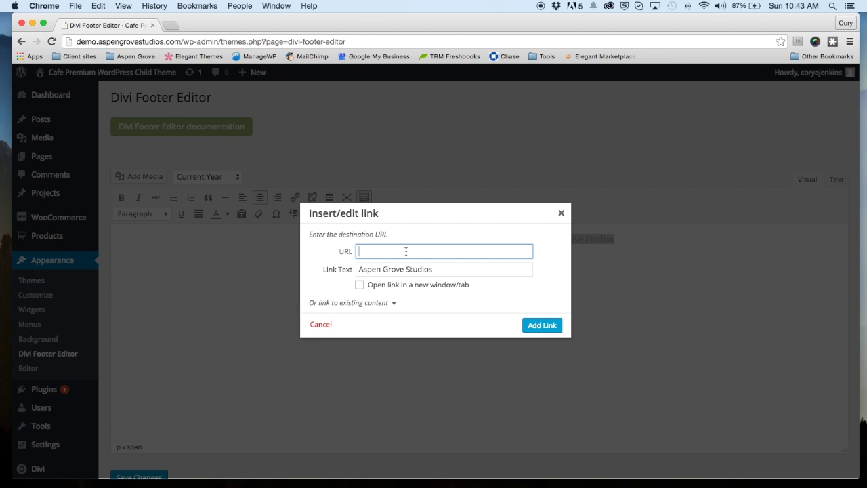
{"action": "type", "text": "www."}
{"action": "type", "text": "aspengrovestudios.com"}
{"action": "left_click", "coordinate": [361, 286]}
{"action": "left_click", "coordinate": [557, 328]}
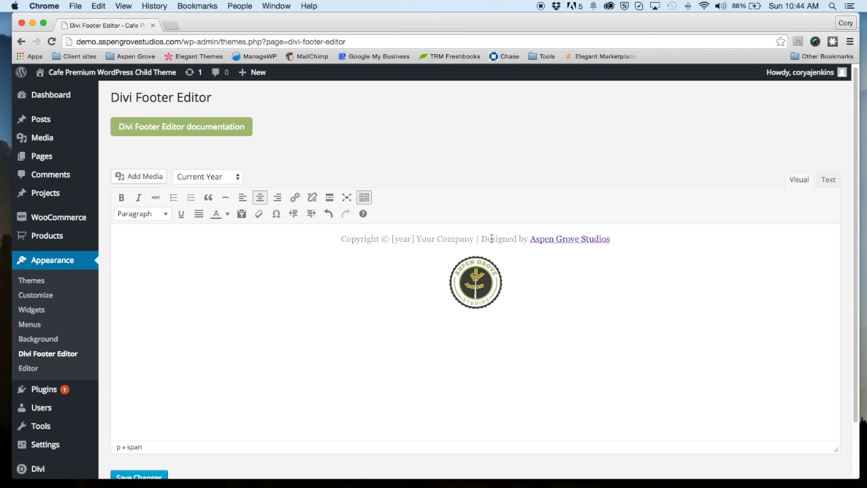
{"action": "scroll", "coordinate": [415, 365], "scroll_direction": "down", "scroll_amount": 3}
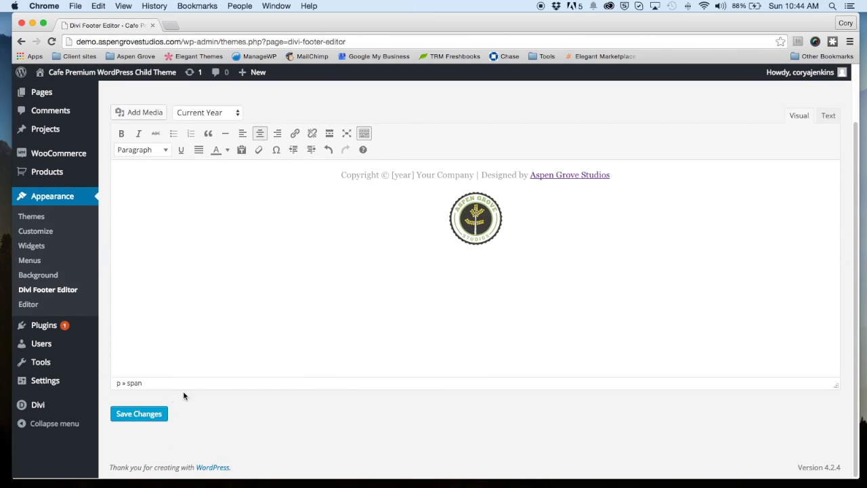
Step: Save the footer changes and scroll down to the footer on the live site
{"action": "left_click", "coordinate": [155, 413]}
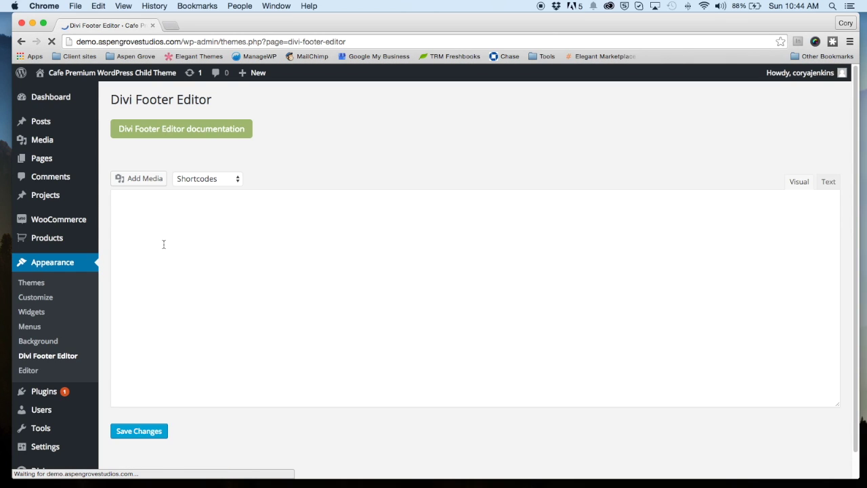
{"action": "mouse_move", "coordinate": [80, 75]}
{"action": "left_click", "coordinate": [48, 90]}
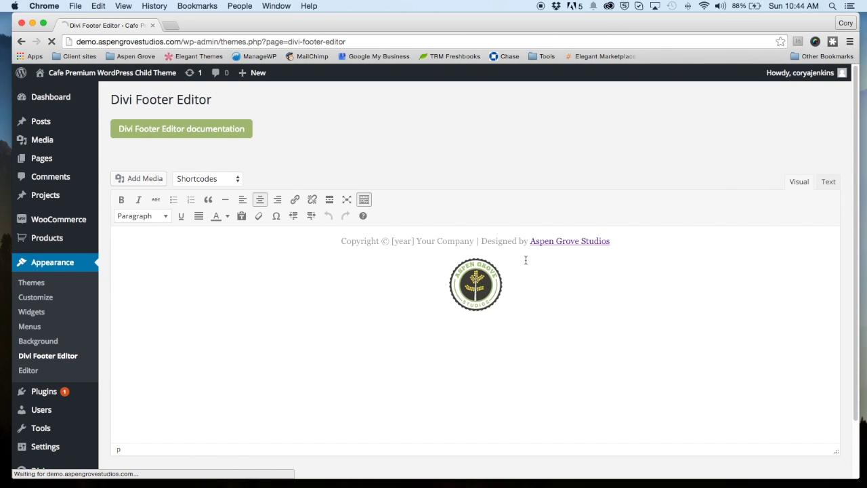
{"action": "scroll", "coordinate": [497, 261], "scroll_direction": "down", "scroll_amount": 4}
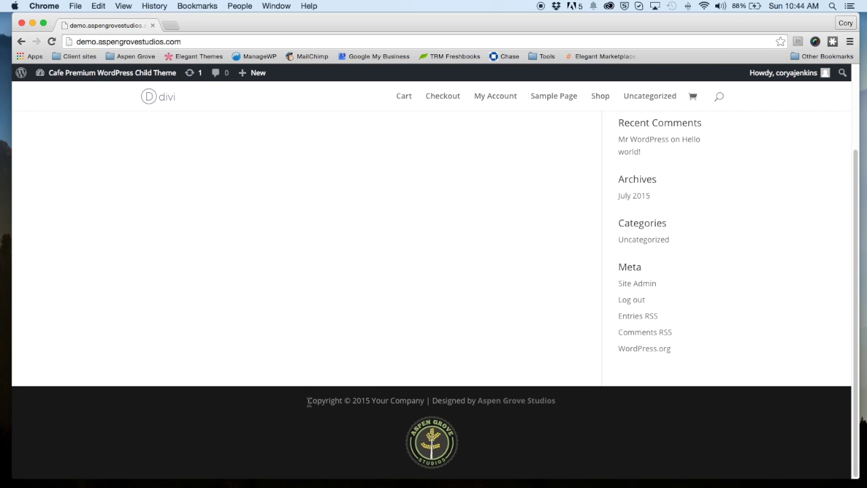
Step: Verify the footer reads 'Copyright © 2015 Your Company | Designed by Aspen Grove Studios', then return to the admin
{"action": "left_click_drag", "start_coordinate": [352, 400], "coordinate": [373, 401]}
{"action": "left_click", "coordinate": [153, 174]}
{"action": "mouse_move", "coordinate": [102, 77]}
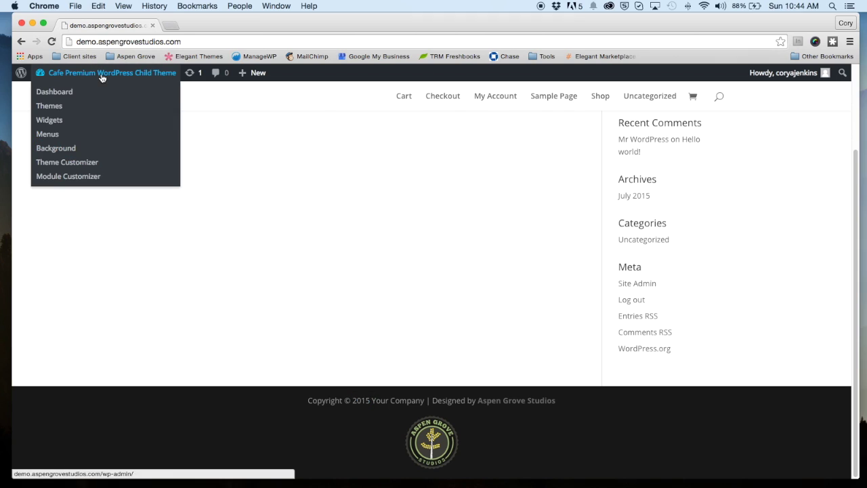
{"action": "left_click", "coordinate": [60, 94]}
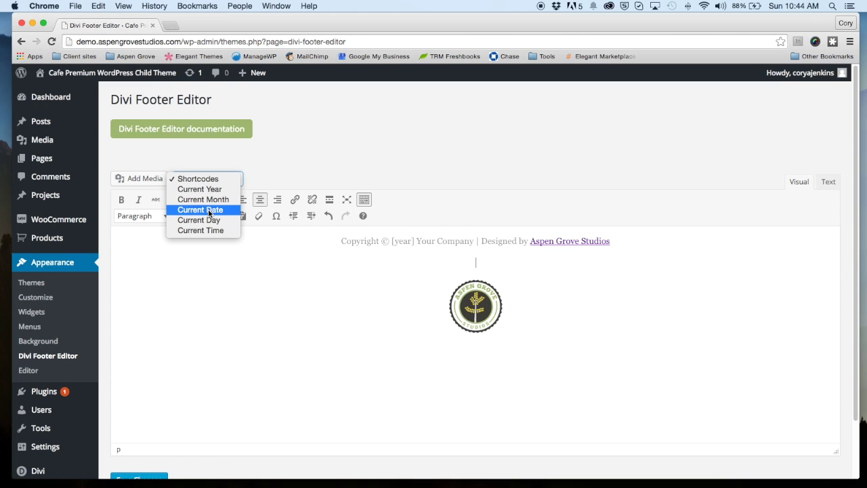
Step: Add a new line under the credit with [time type="date"] [time type="time"] shortcodes
{"action": "left_click", "coordinate": [209, 210]}
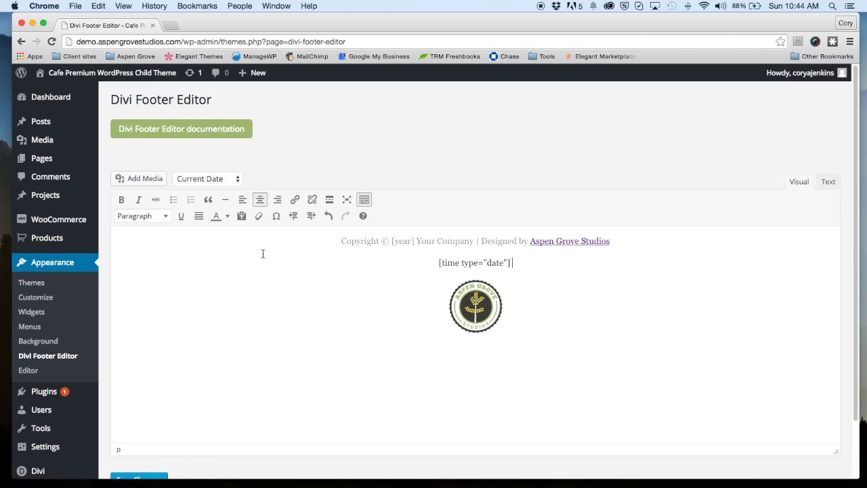
{"action": "left_click", "coordinate": [230, 179]}
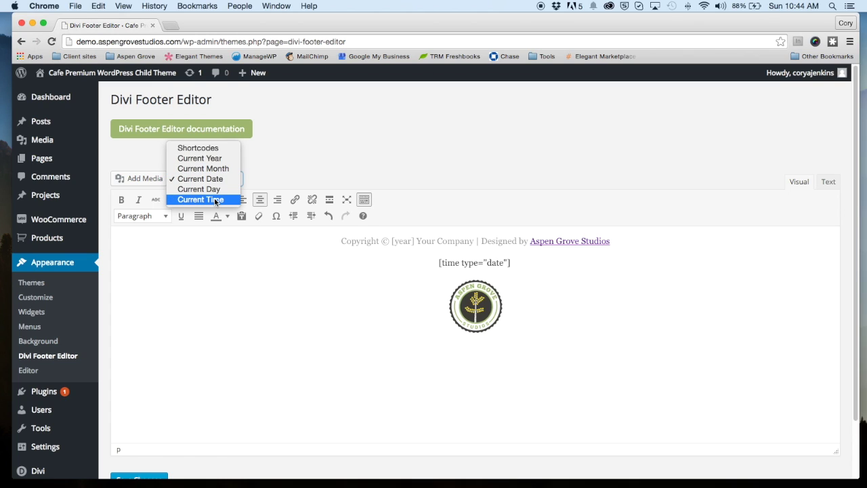
{"action": "left_click", "coordinate": [513, 274]}
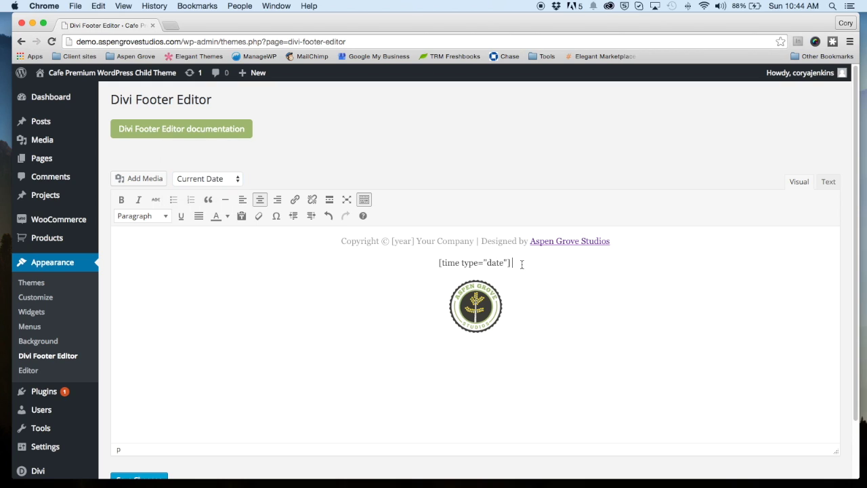
{"action": "left_click", "coordinate": [237, 179]}
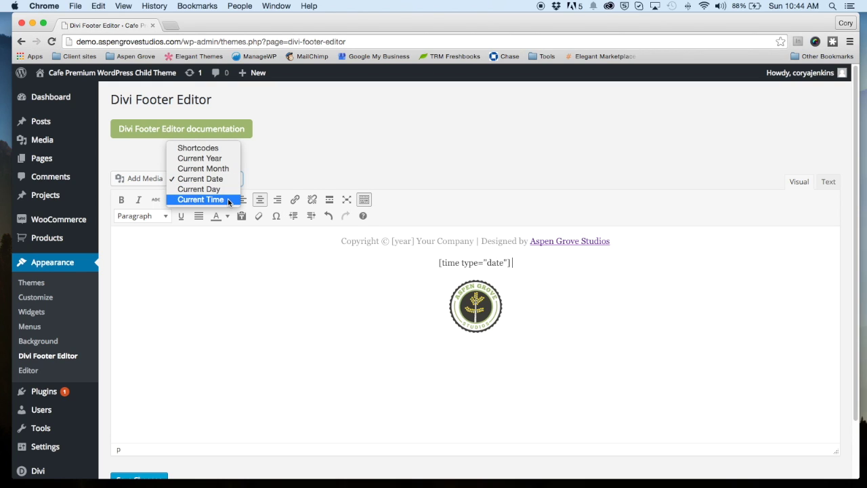
{"action": "left_click", "coordinate": [227, 200]}
{"action": "scroll", "coordinate": [409, 360], "scroll_direction": "down", "scroll_amount": 2}
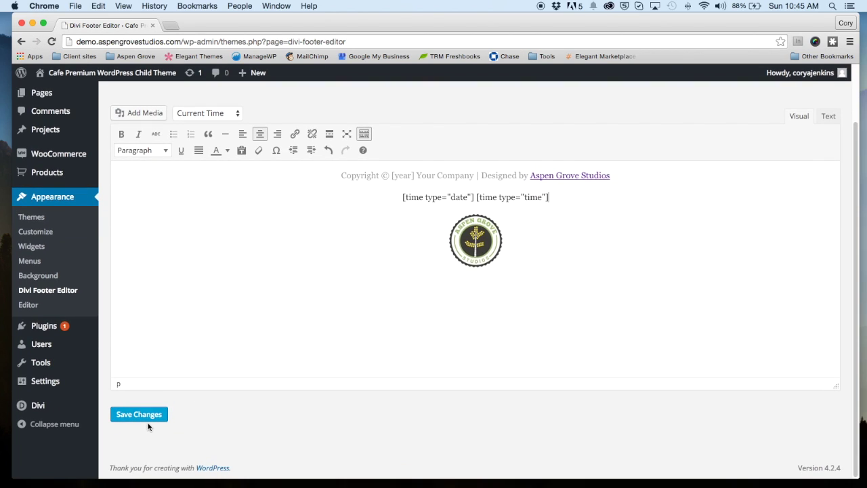
Step: Save and confirm the live footer shows 'August 16, 2015 05:45 pm' beneath the copyright line
{"action": "left_click", "coordinate": [139, 414]}
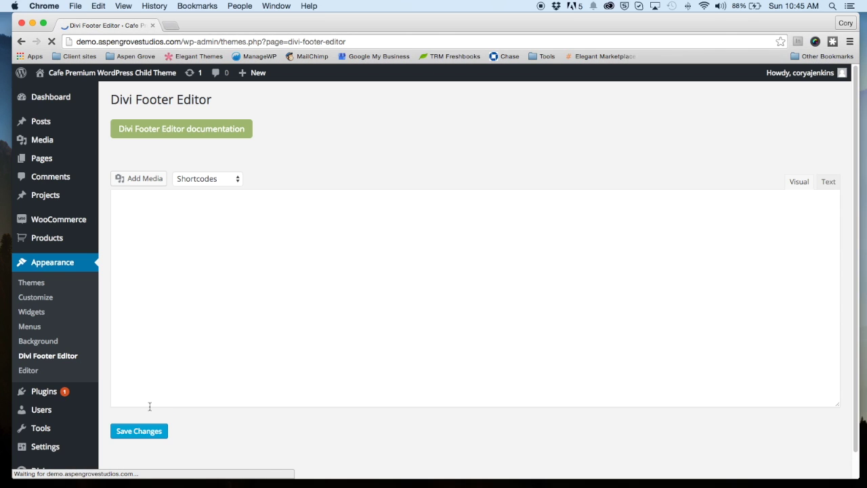
{"action": "mouse_move", "coordinate": [82, 73]}
{"action": "left_click", "coordinate": [54, 93]}
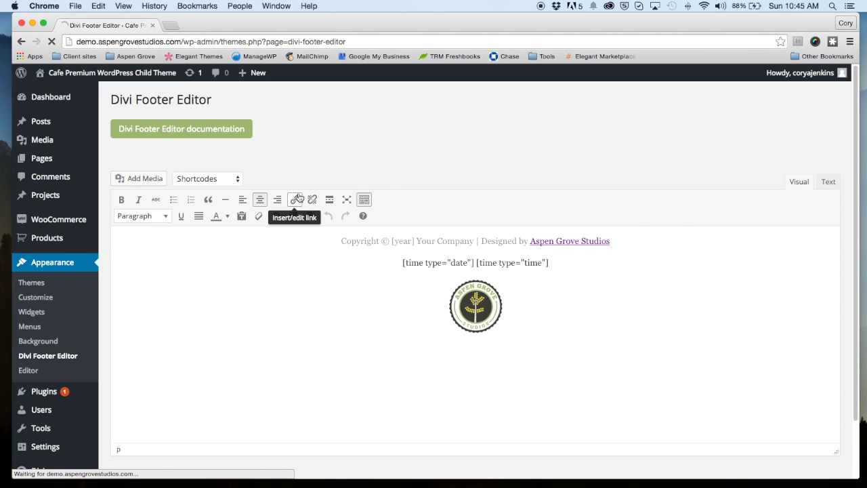
{"action": "scroll", "coordinate": [311, 223], "scroll_direction": "down", "scroll_amount": 5}
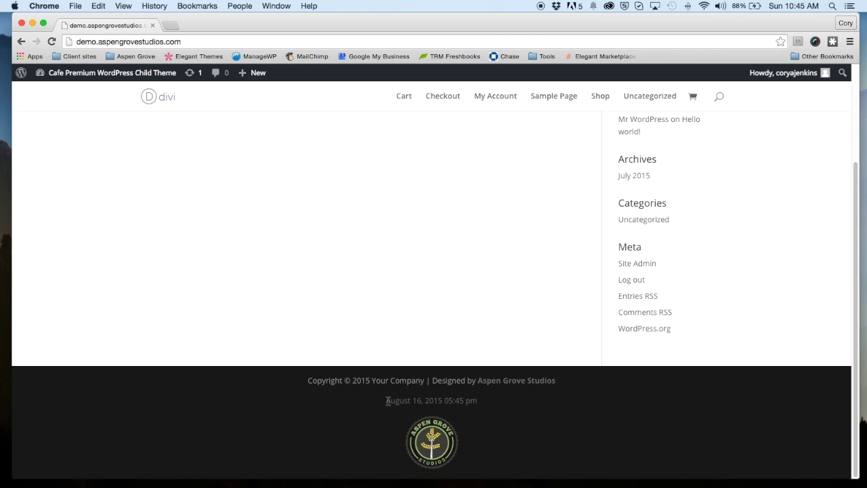
{"action": "left_click_drag", "start_coordinate": [386, 401], "coordinate": [484, 403]}
{"action": "left_click", "coordinate": [493, 404]}
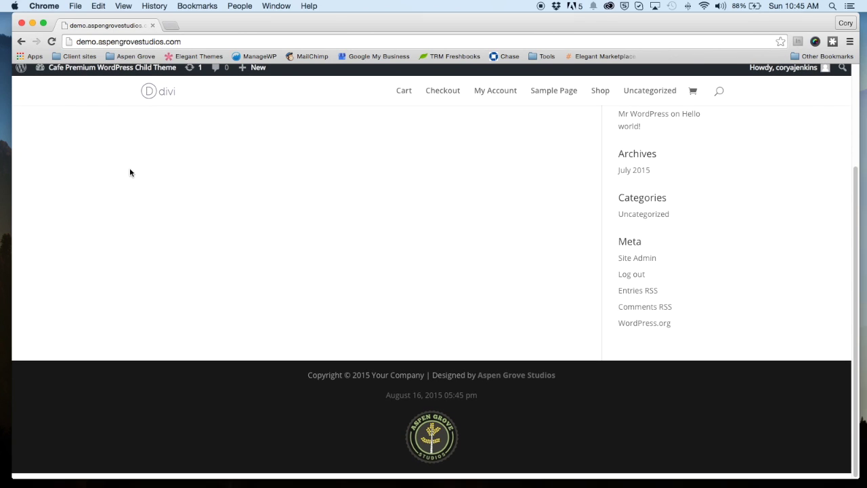
{"action": "scroll", "coordinate": [127, 174], "scroll_direction": "up", "scroll_amount": 3}
{"action": "scroll", "coordinate": [122, 182], "scroll_direction": "down", "scroll_amount": 3}
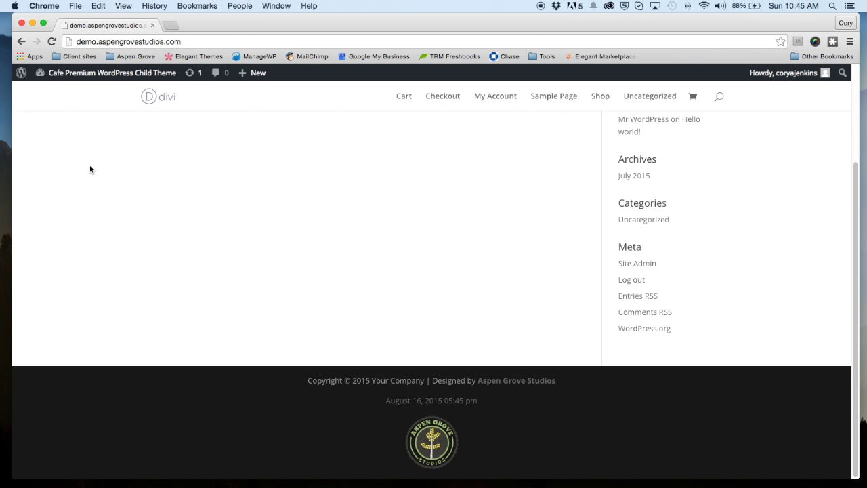
{"action": "scroll", "coordinate": [98, 170], "scroll_direction": "up", "scroll_amount": 5}
{"action": "scroll", "coordinate": [98, 172], "scroll_direction": "down", "scroll_amount": 5}
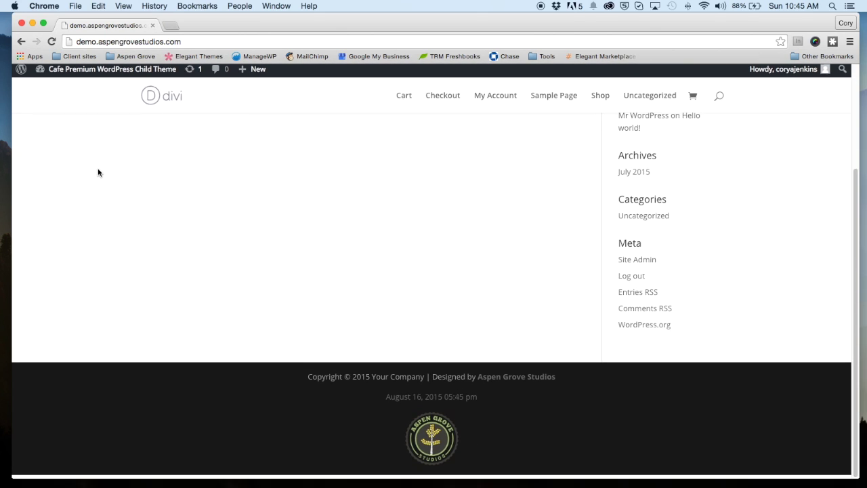